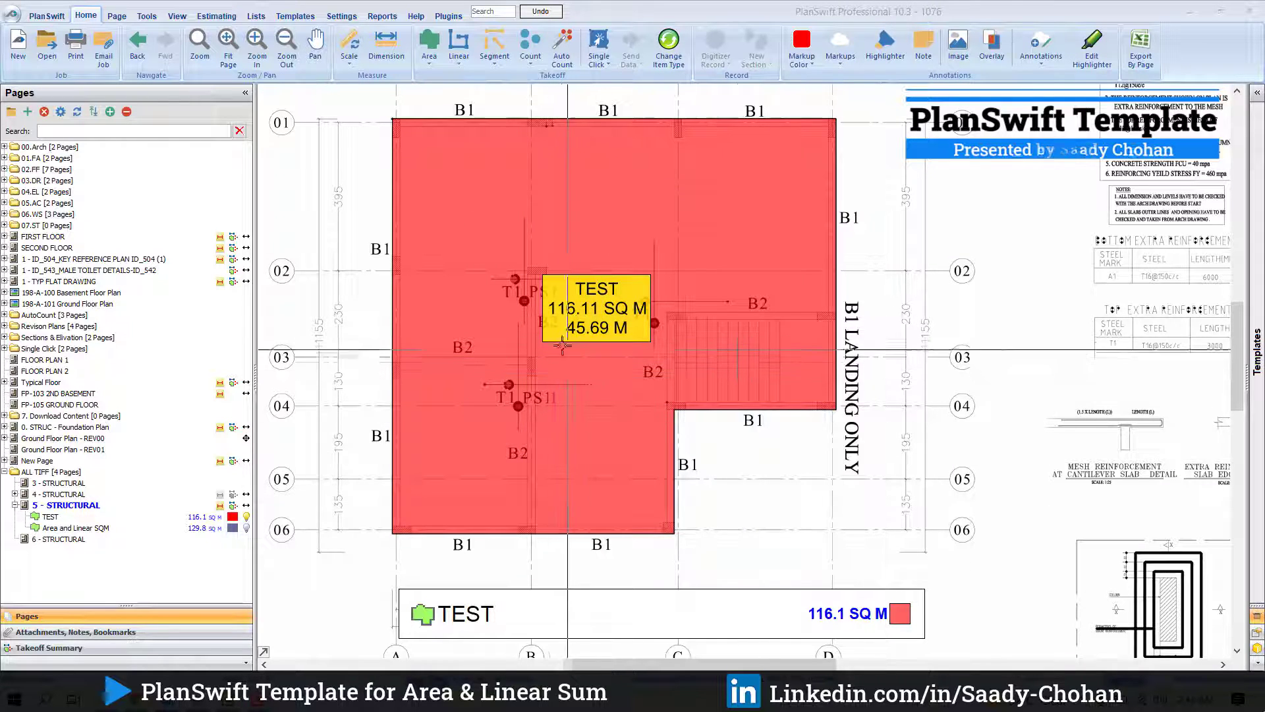
# - Turn on the Area and Linear SQM takeoff so its purple 129.8 SQ M area shows on the plan
pyautogui.moveTo(808, 404)
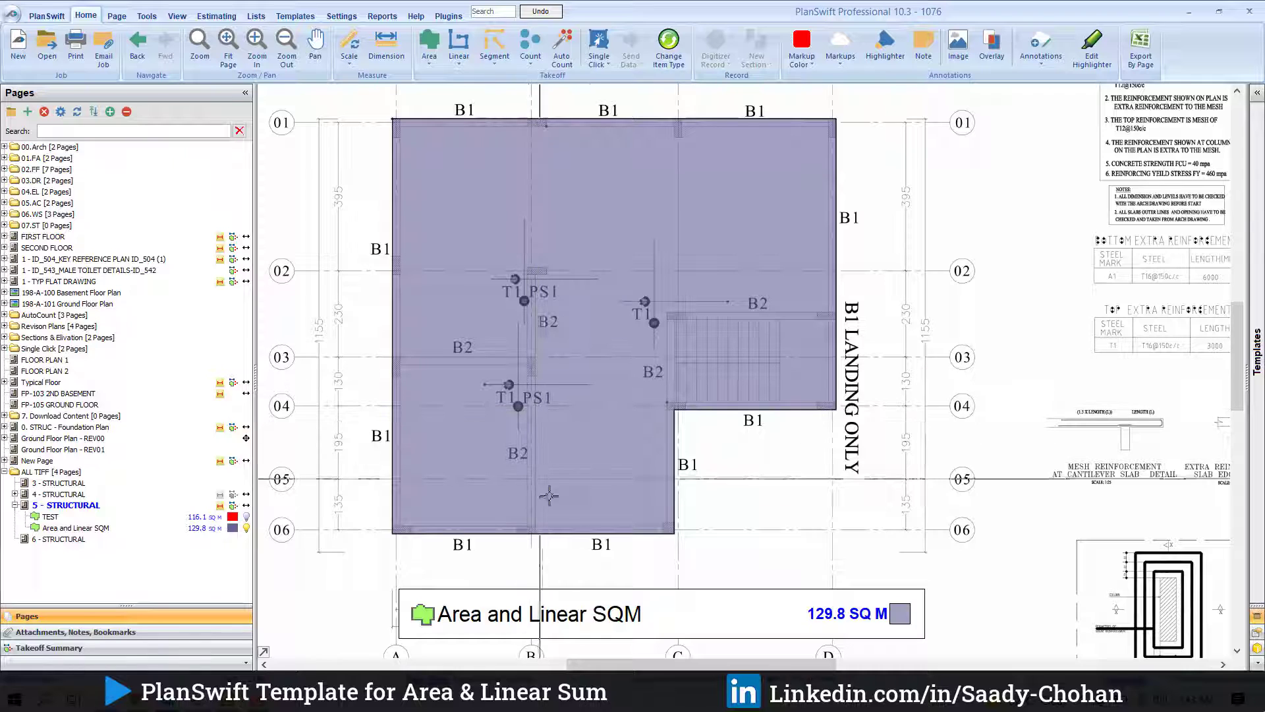
# - Select the TEST takeoff and show its red area (116.11 SQ M, 45.69 M) on the plan
pyautogui.click(227, 520)
pyautogui.click(246, 518)
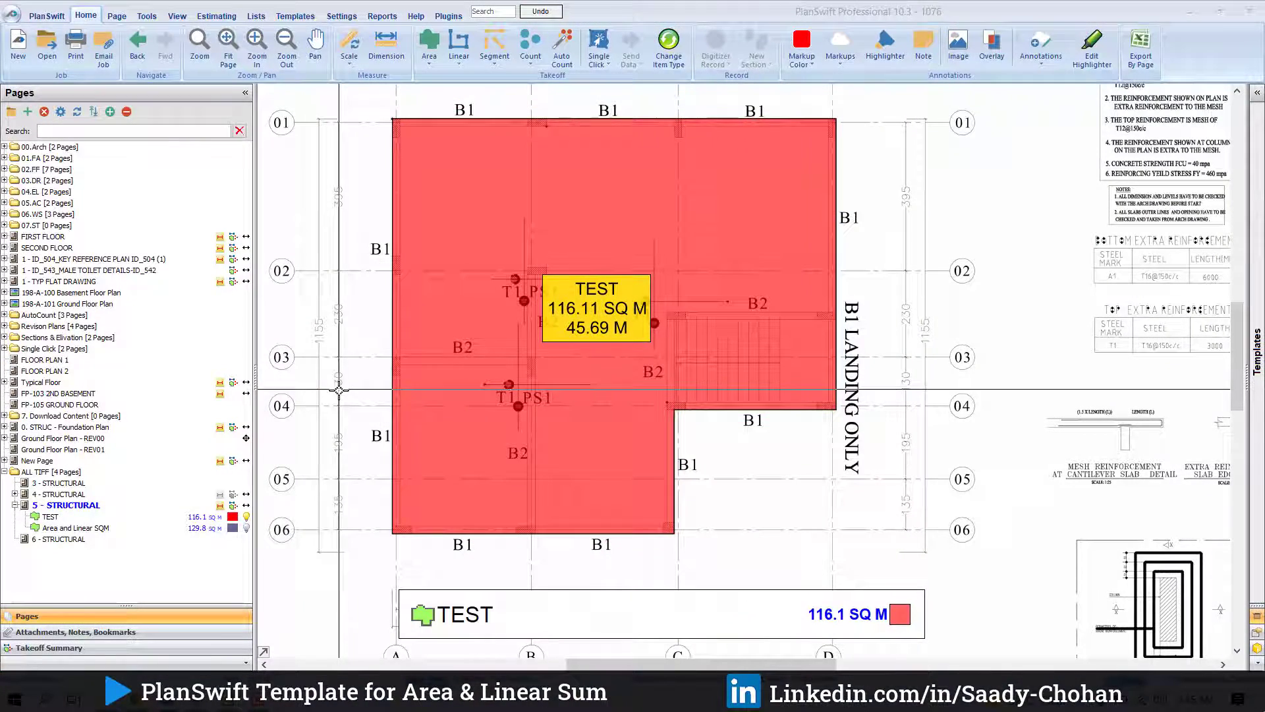
# - Create a new area template in the BLOCK WORK folder named 'Area and Linear'
pyautogui.click(294, 15)
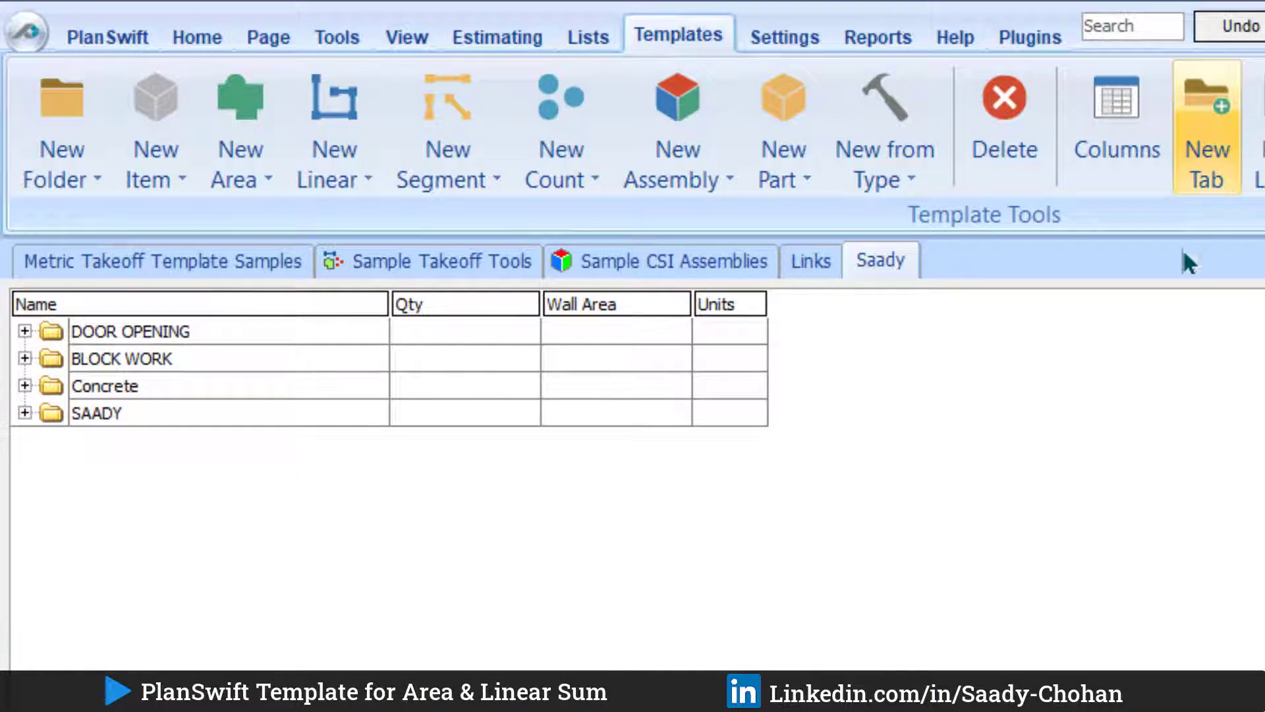
pyautogui.click(712, 361)
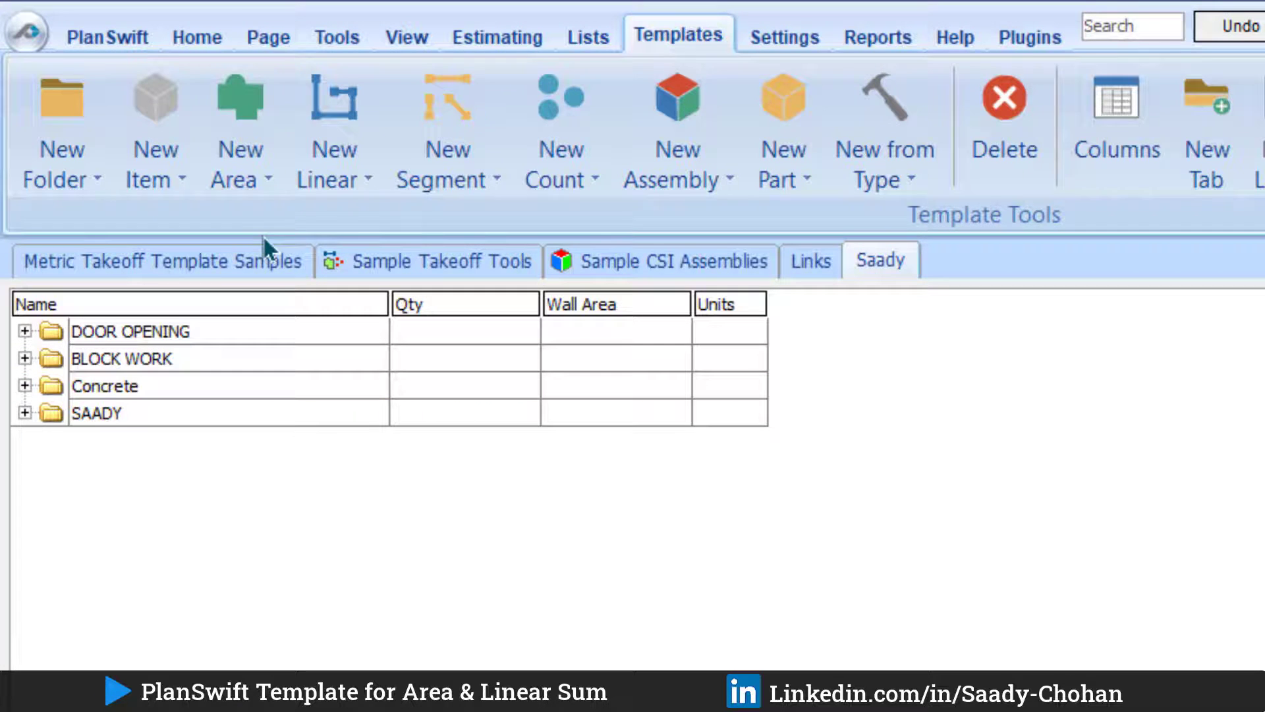
pyautogui.click(257, 118)
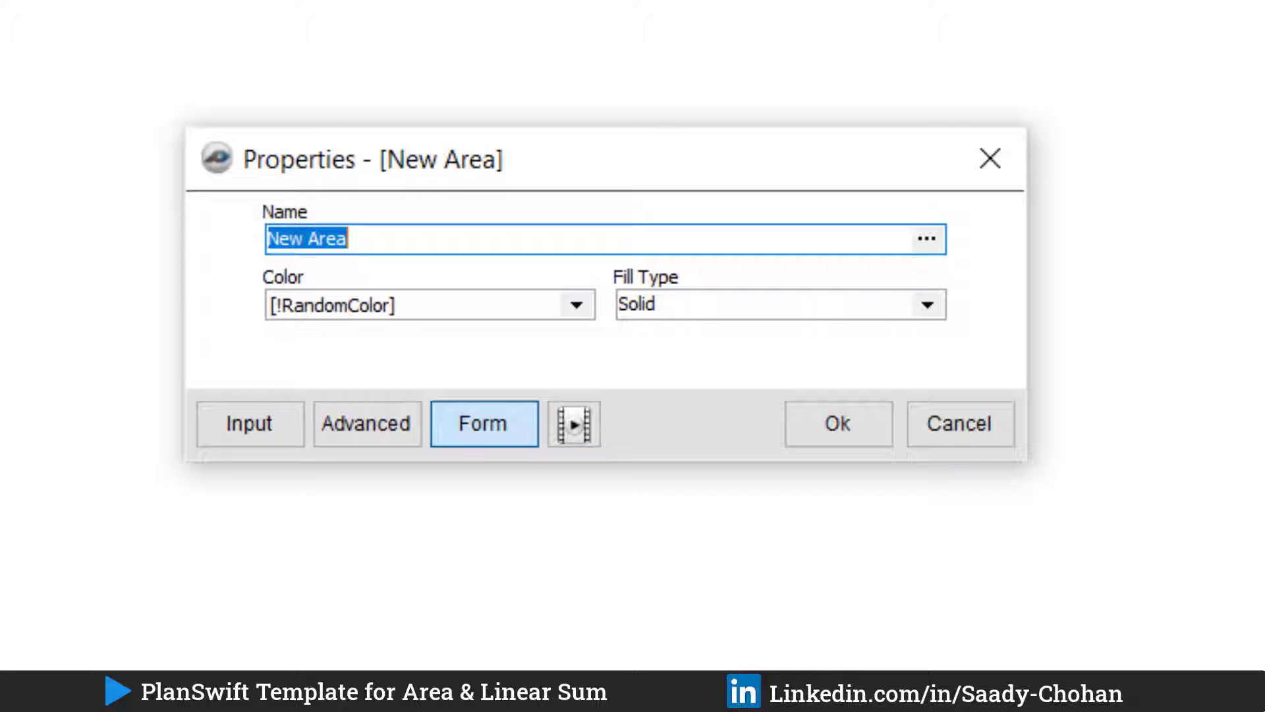
pyautogui.write('Ar')
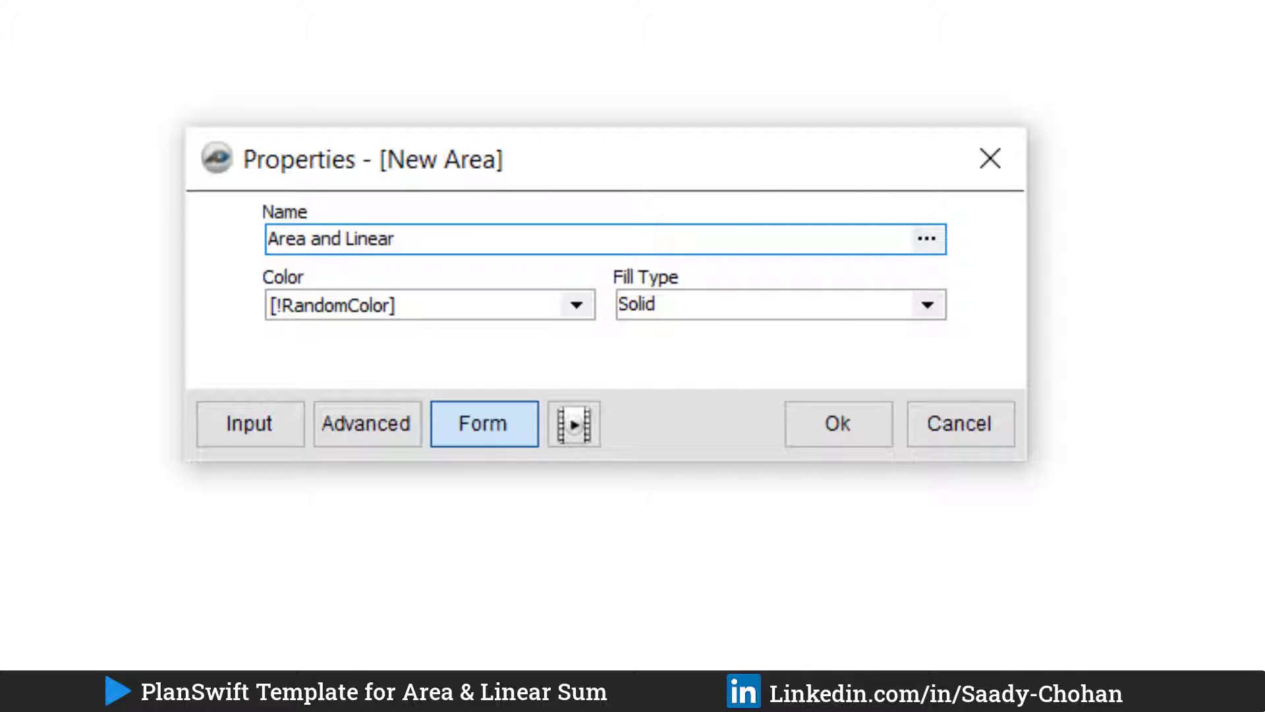
# - Add a 'Linear Height' property in the Estimating group, then start a second property for Linear SQM
pyautogui.click(372, 427)
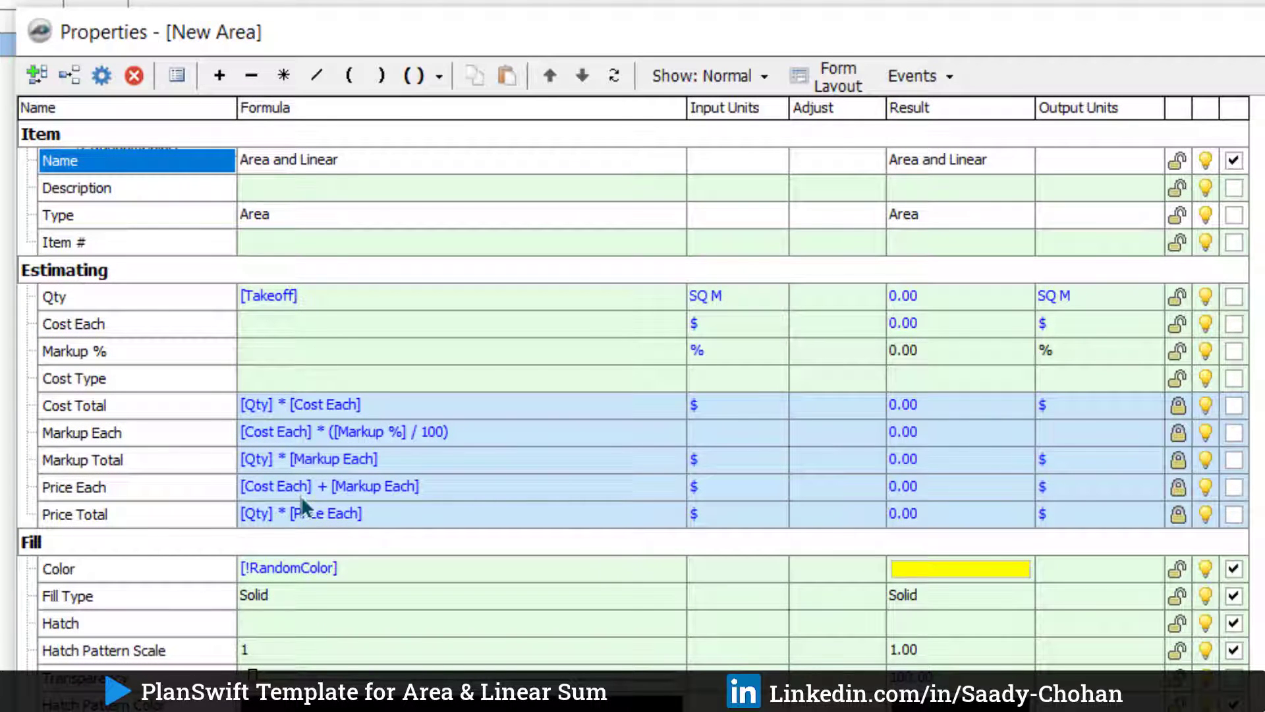
pyautogui.doubleClick(52, 537)
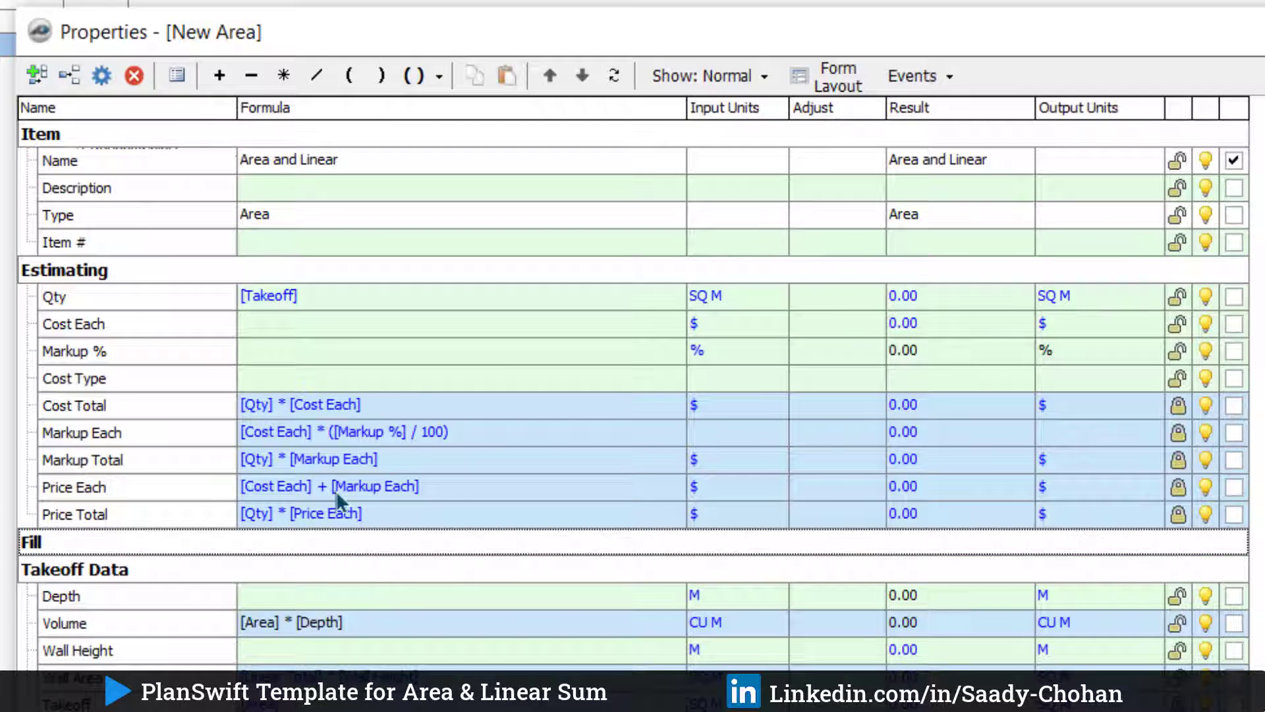
pyautogui.click(36, 74)
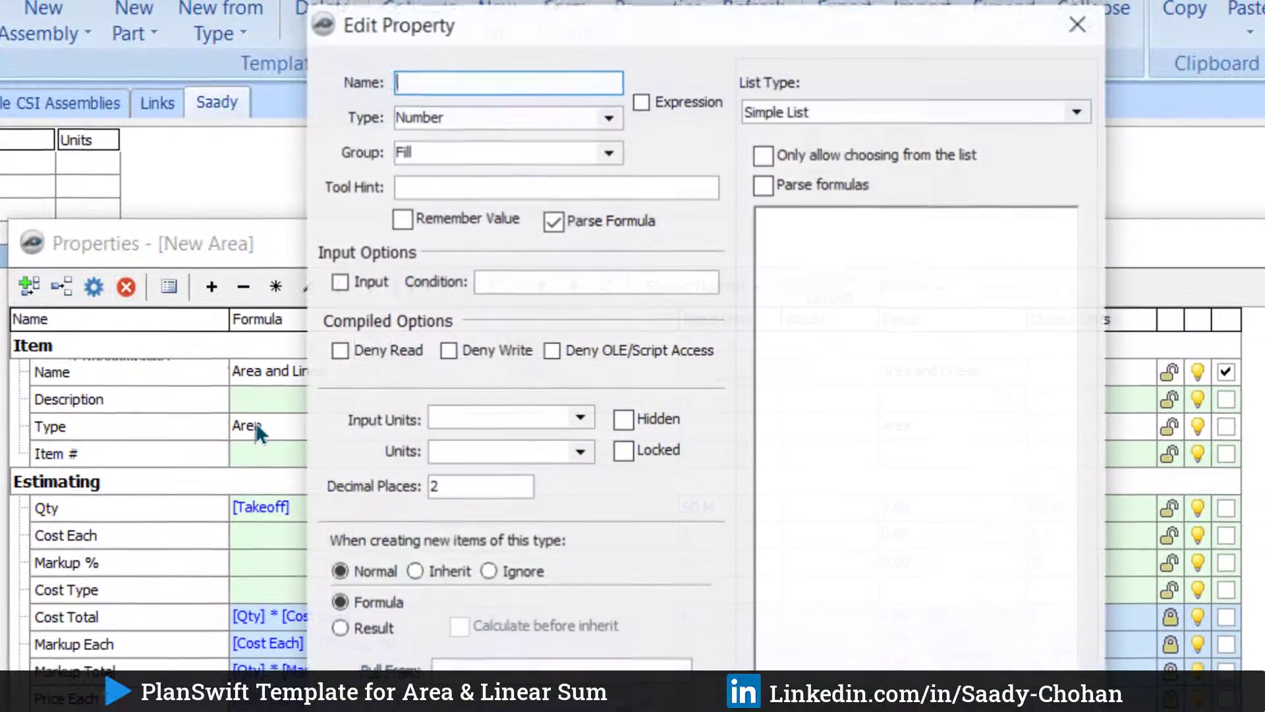
pyautogui.write('Linear')
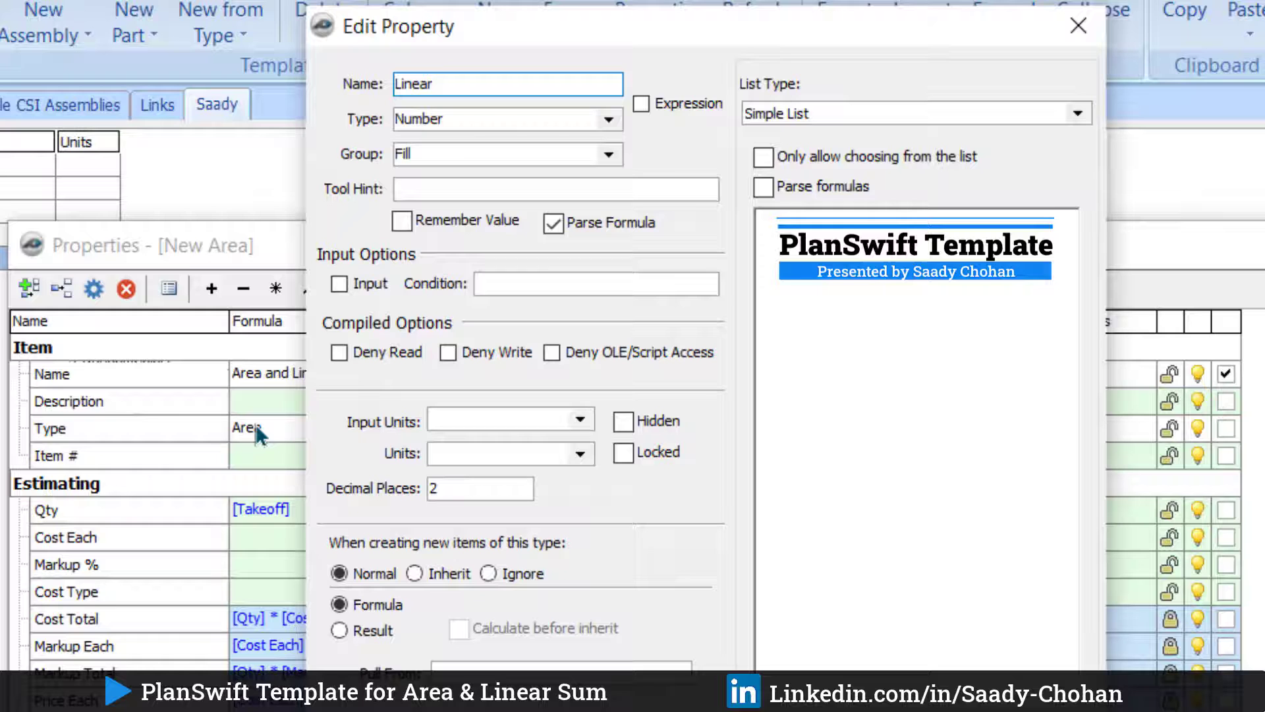
pyautogui.write(' Height')
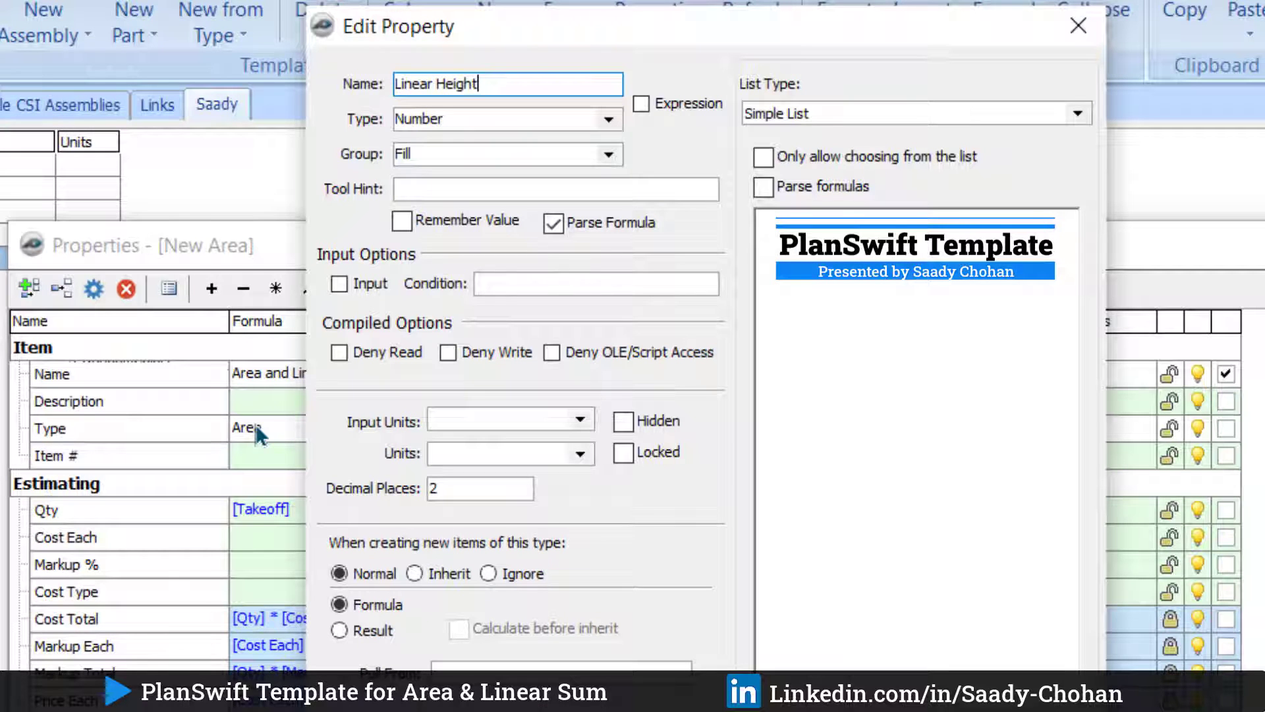
pyautogui.click(606, 154)
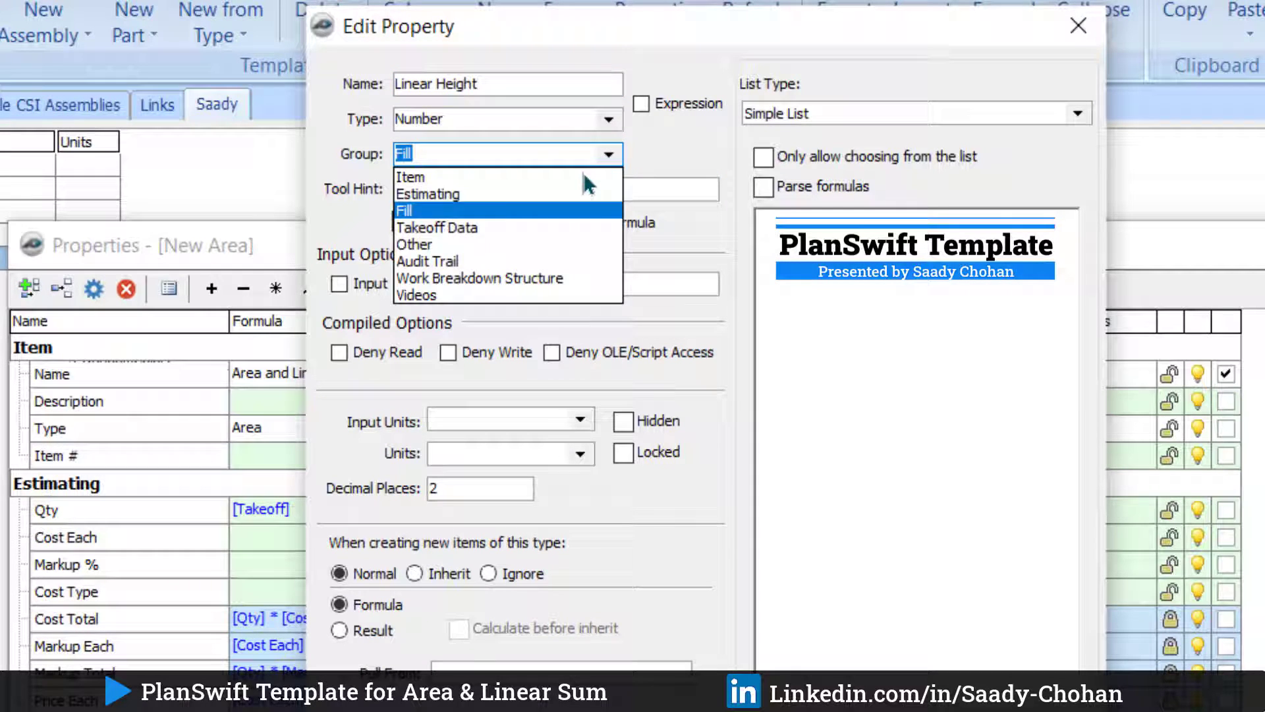
pyautogui.click(586, 194)
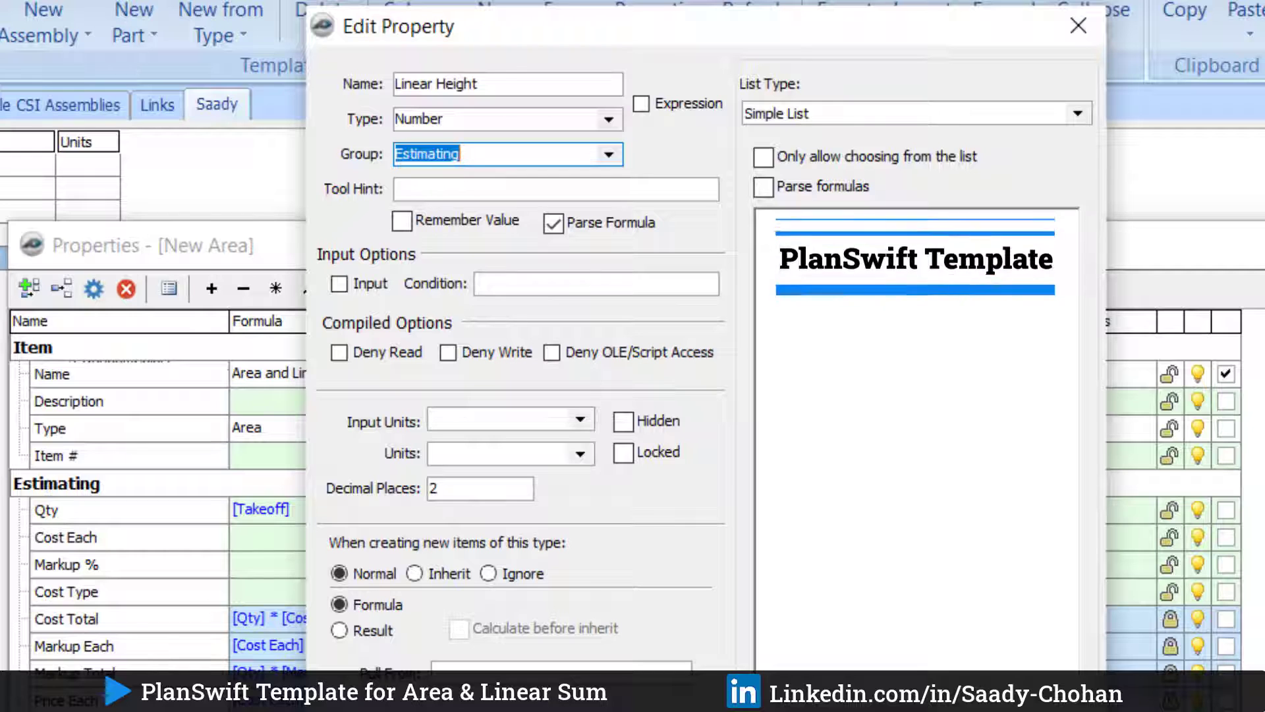
pyautogui.click(1078, 25)
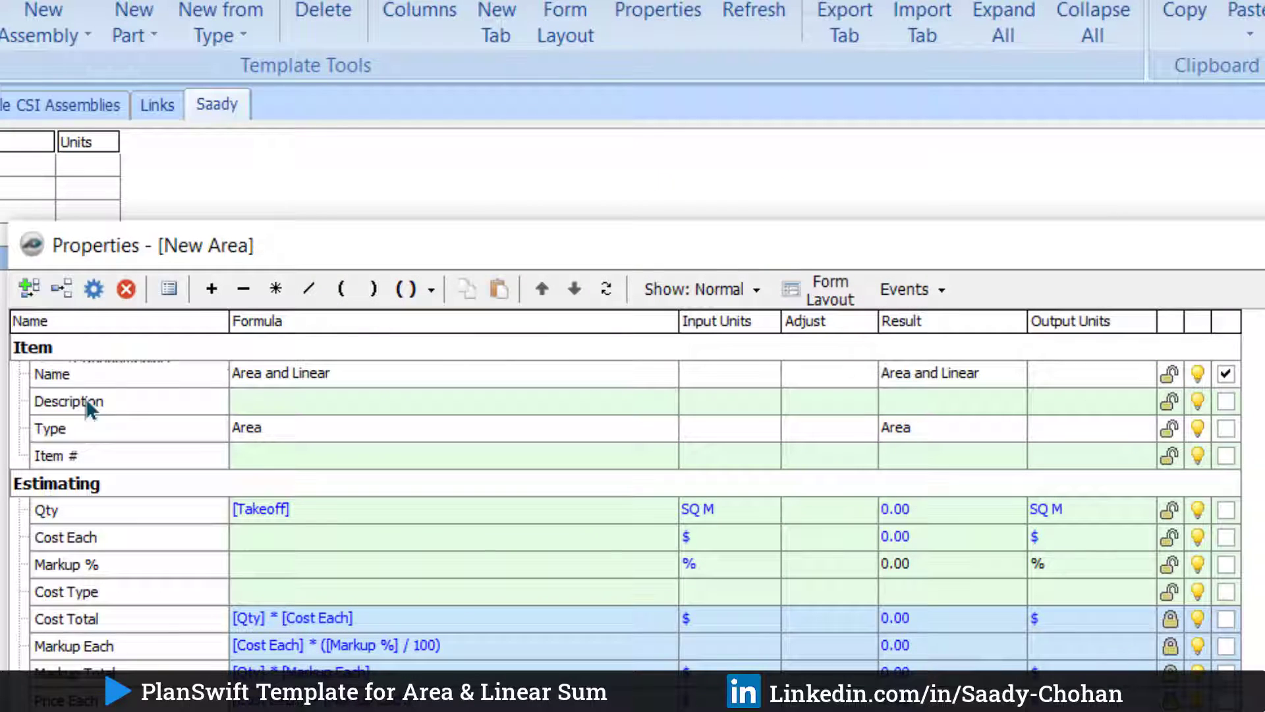
pyautogui.click(29, 290)
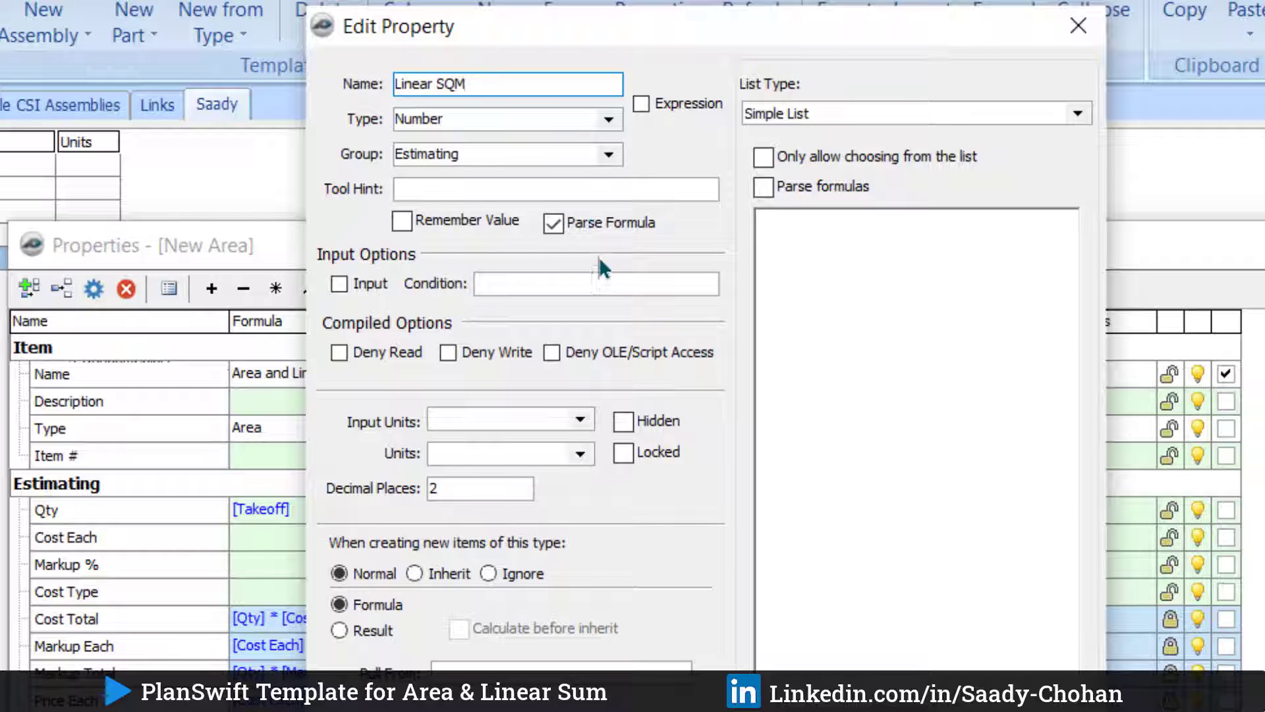
# - Confirm Linear SQM and move Linear Total ([!Linear Total], M, Number) into the Estimating group
pyautogui.press('Return')
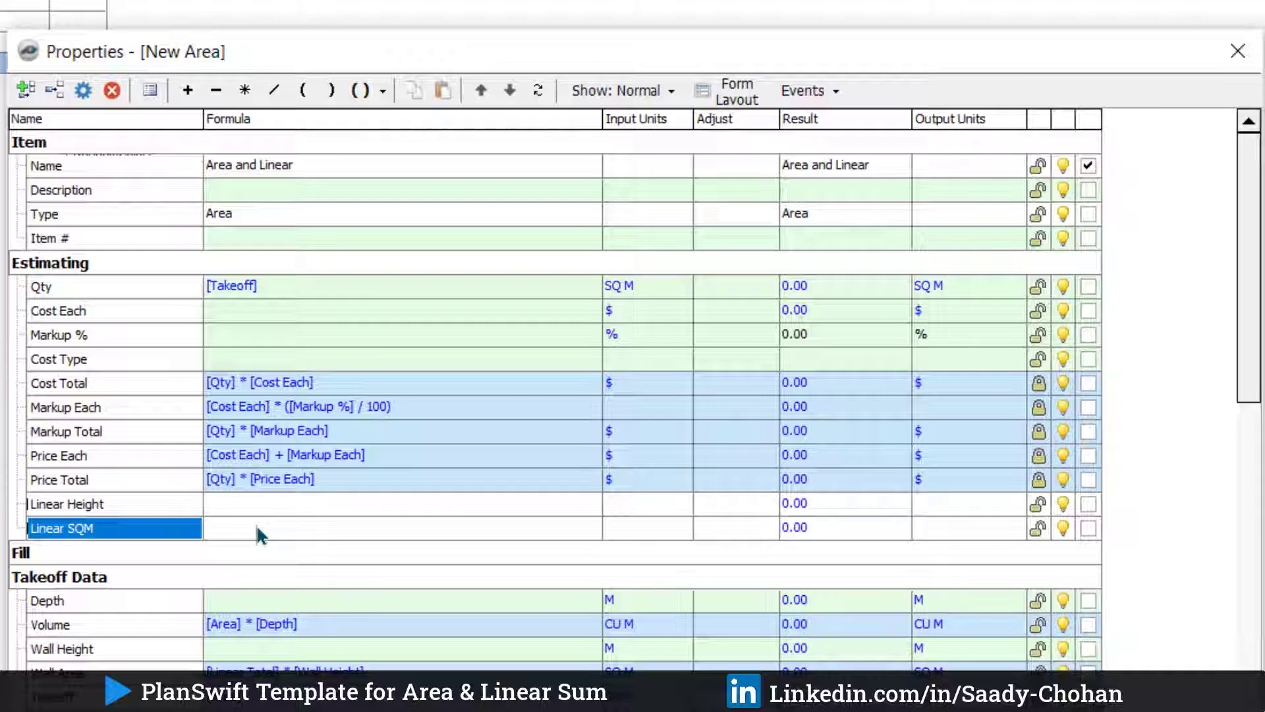
pyautogui.press('Up')
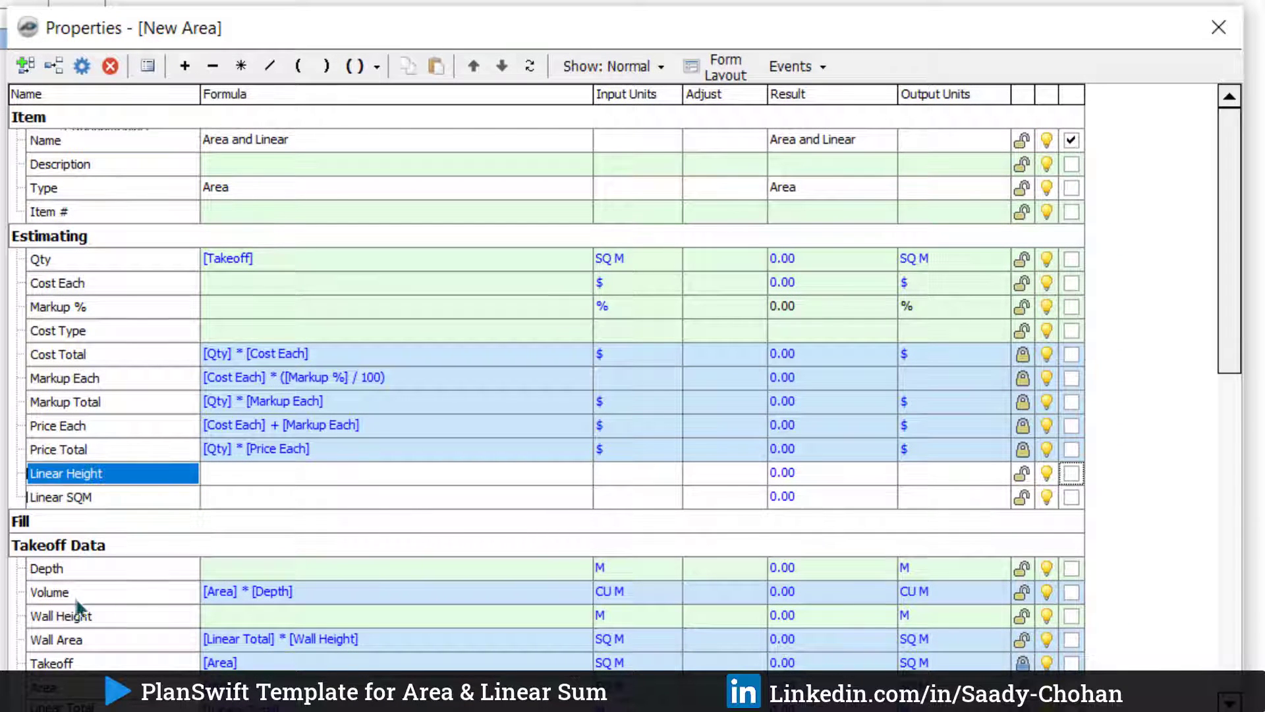
pyautogui.scroll(-1, 102, 666)
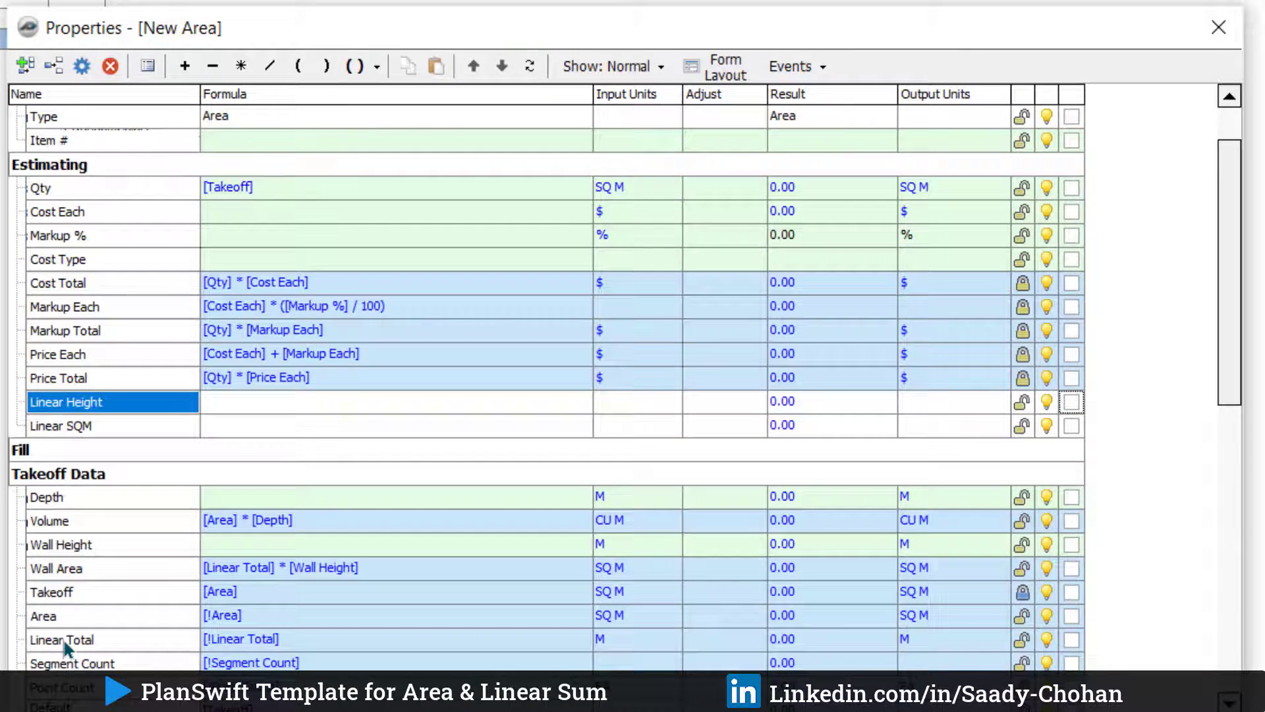
pyautogui.doubleClick(68, 639)
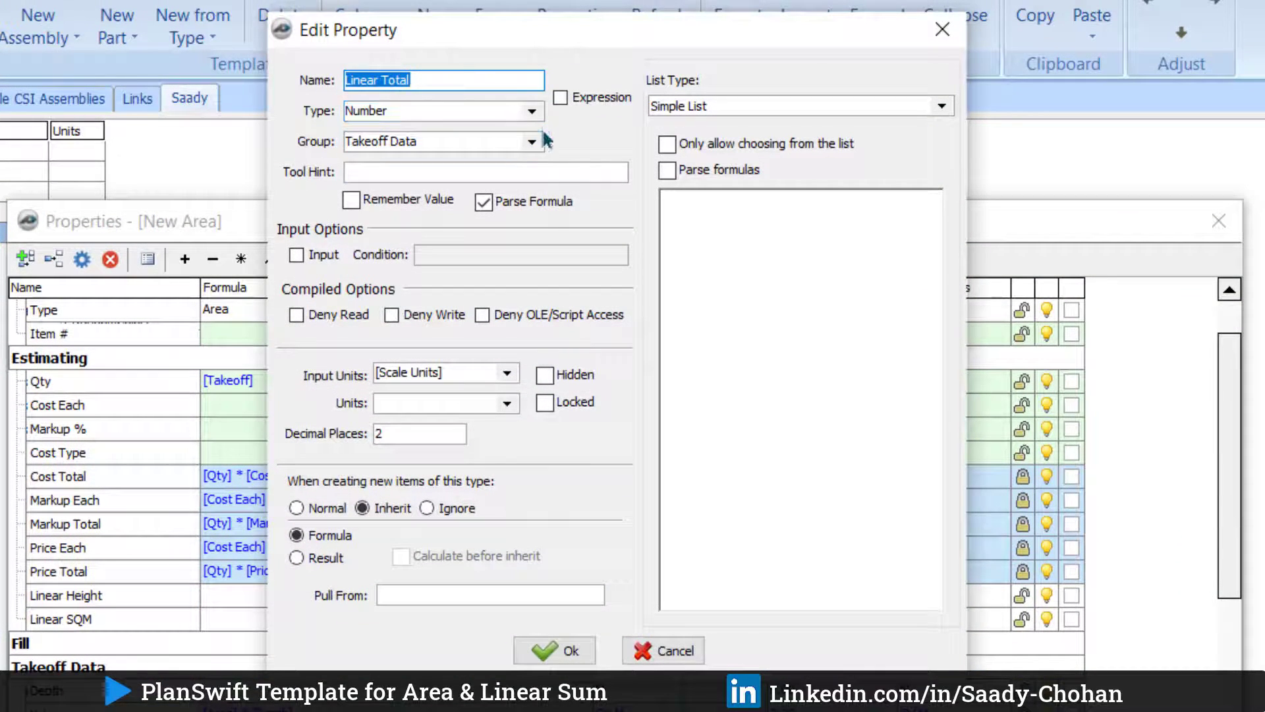
pyautogui.click(531, 111)
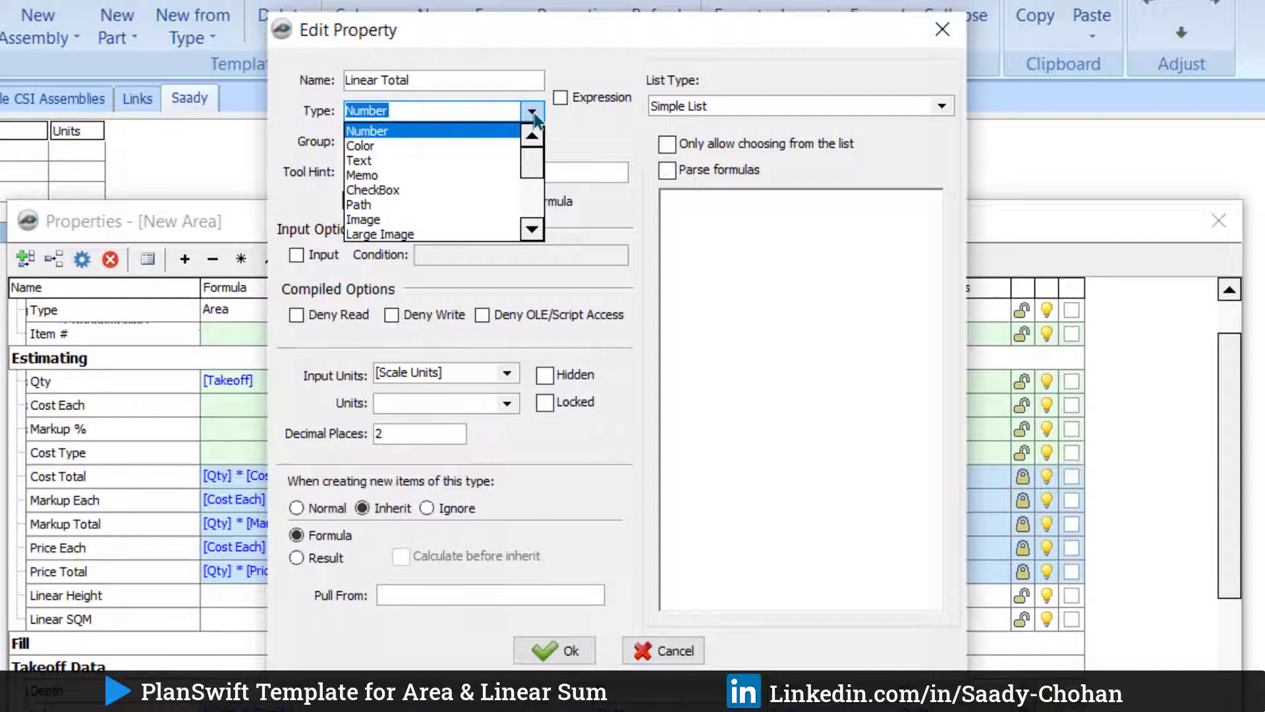
pyautogui.click(531, 111)
pyautogui.click(532, 142)
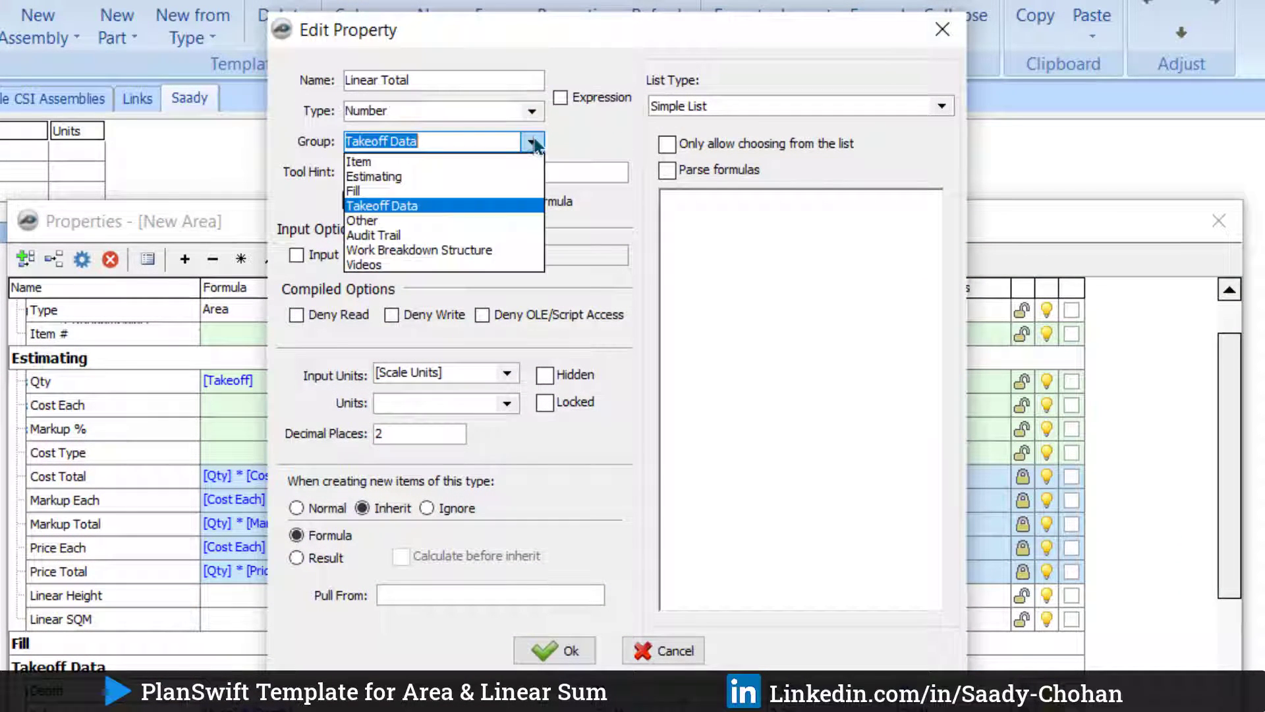
pyautogui.click(500, 173)
pyautogui.click(555, 650)
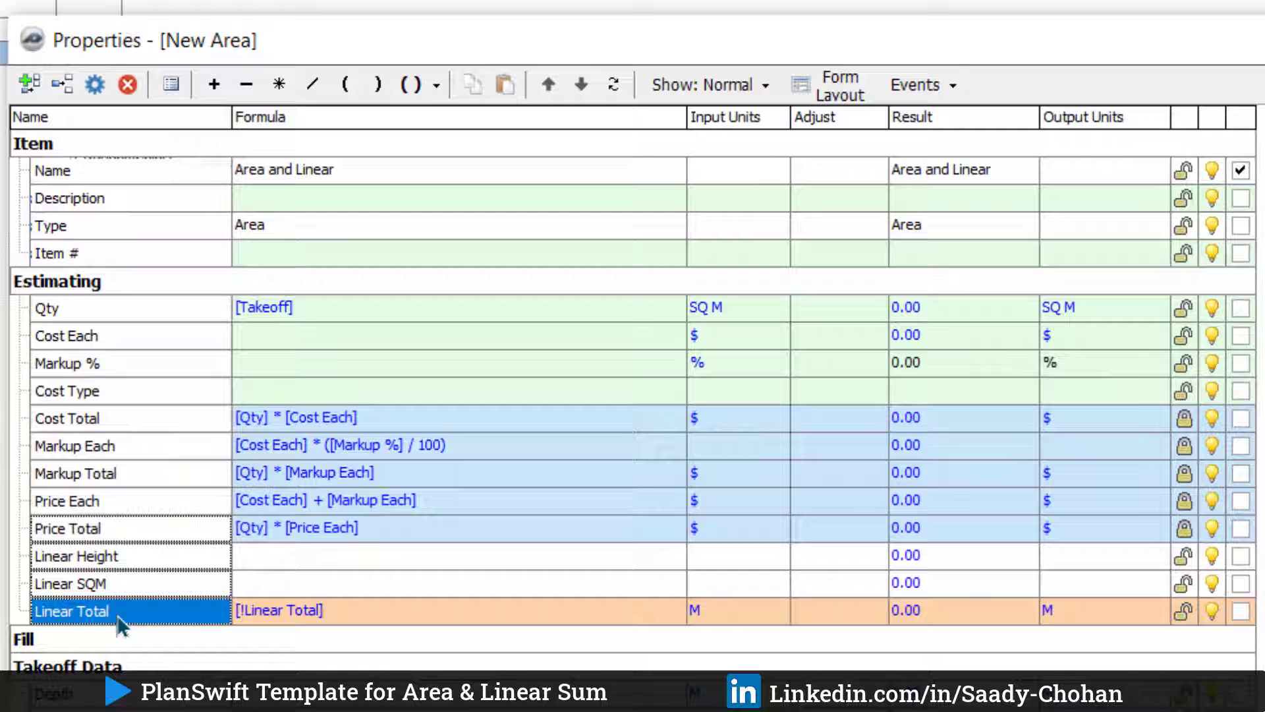
# - Reorder the properties so Linear Total, Linear Height and Linear SQM sit just below Qty
pyautogui.click(88, 561)
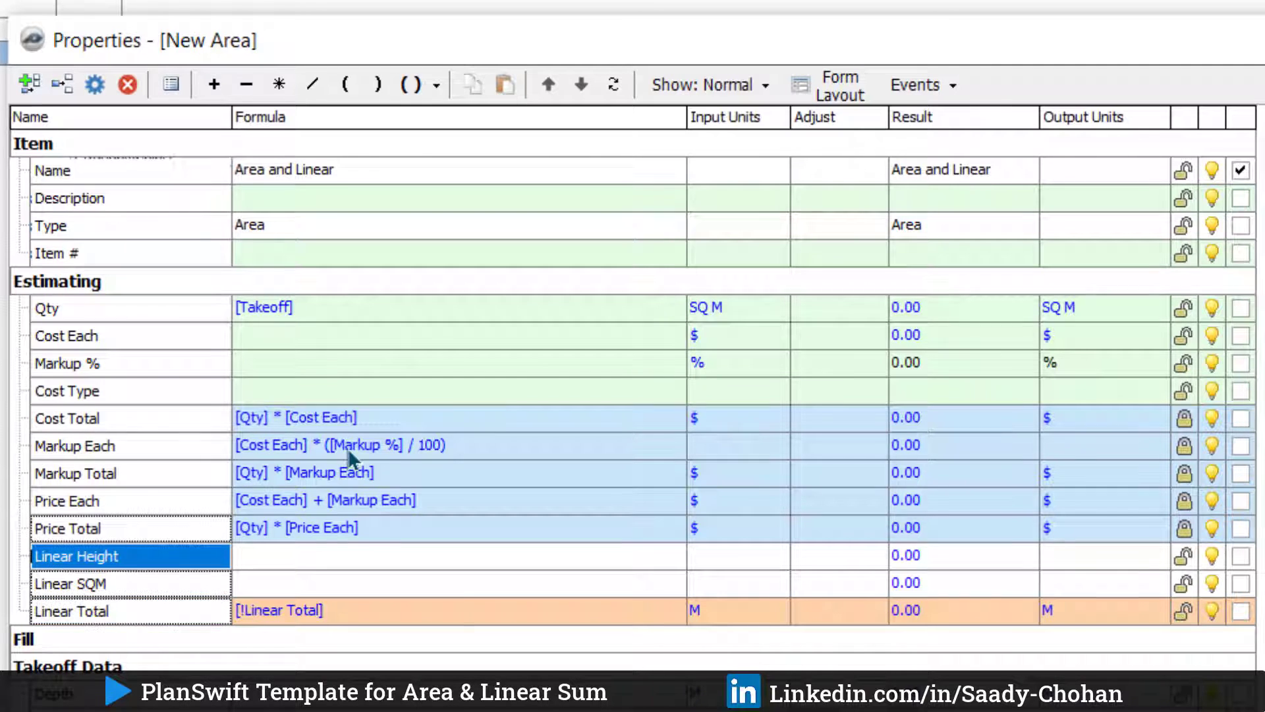
pyautogui.click(550, 84)
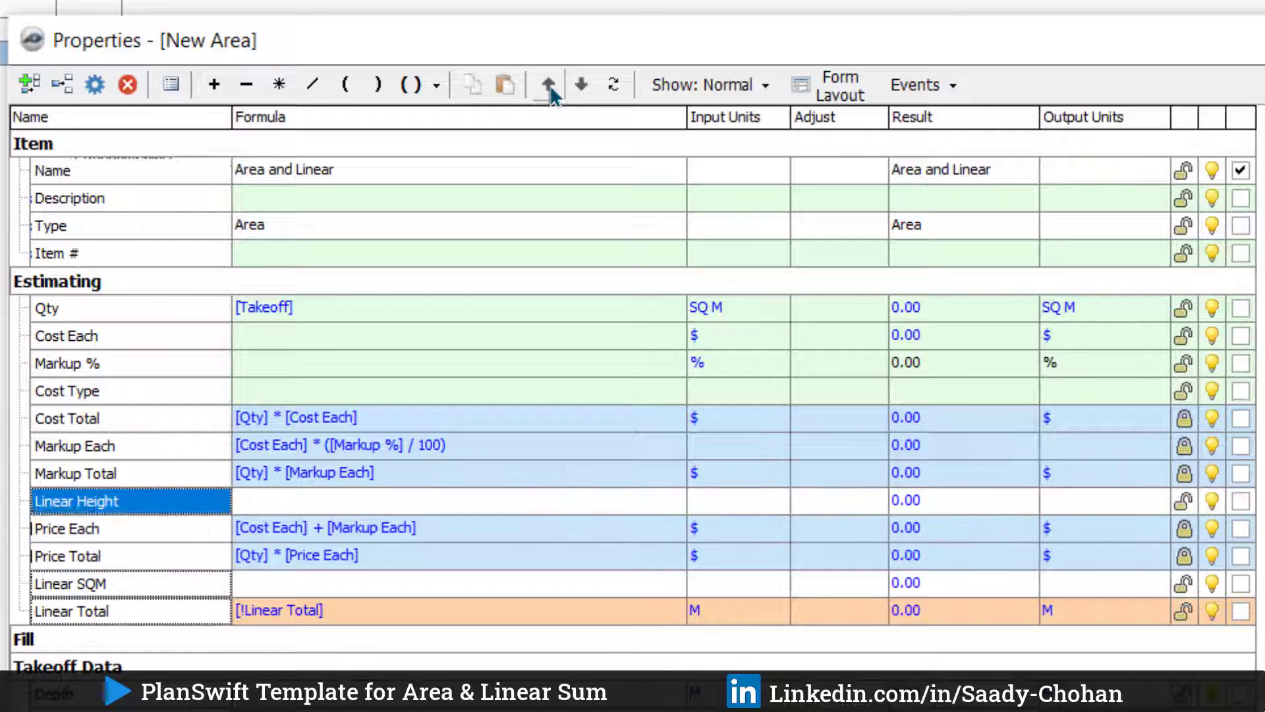
pyautogui.click(550, 85)
pyautogui.click(550, 85)
pyautogui.click(88, 584)
pyautogui.click(550, 84)
pyautogui.click(548, 84)
pyautogui.click(88, 611)
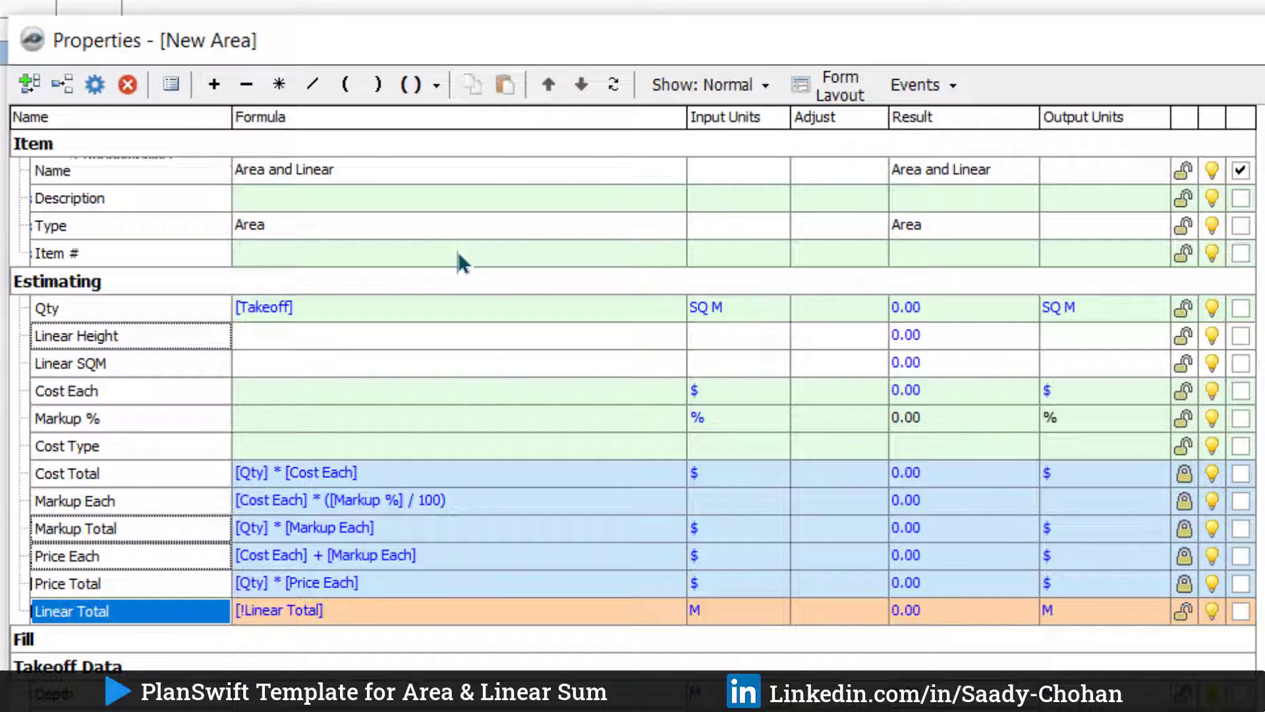
pyautogui.click(549, 84)
pyautogui.click(548, 85)
pyautogui.click(549, 84)
pyautogui.click(548, 85)
pyautogui.click(548, 84)
pyautogui.click(549, 84)
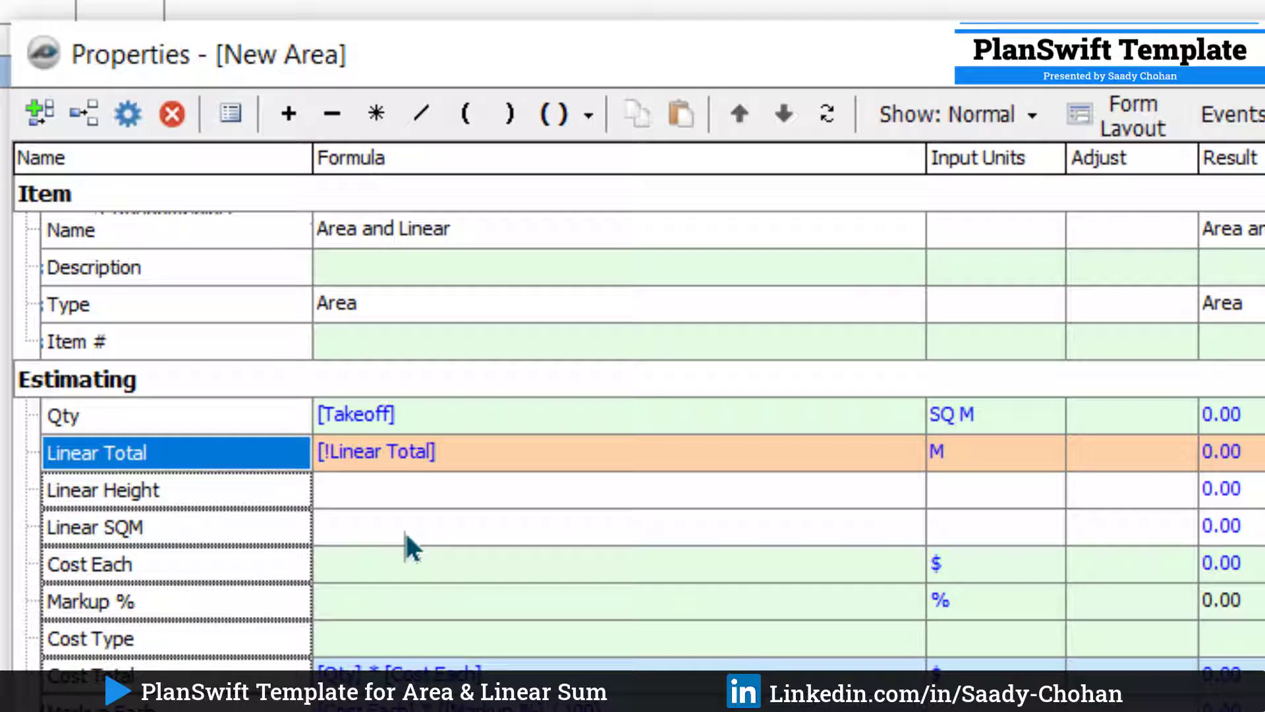
# - Set the Linear SQM formula to [Linear Total] * [Linear Height]
pyautogui.click(404, 531)
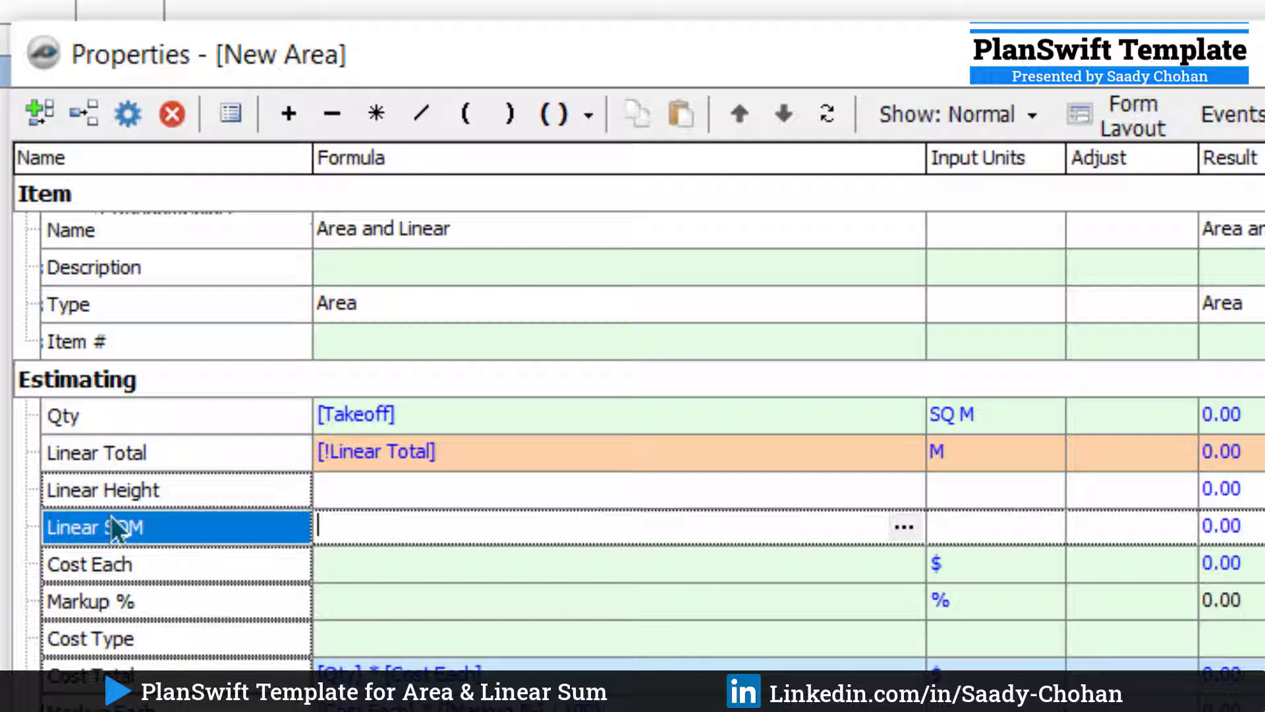
pyautogui.moveTo(113, 452); pyautogui.dragTo(361, 531)
pyautogui.click(376, 113)
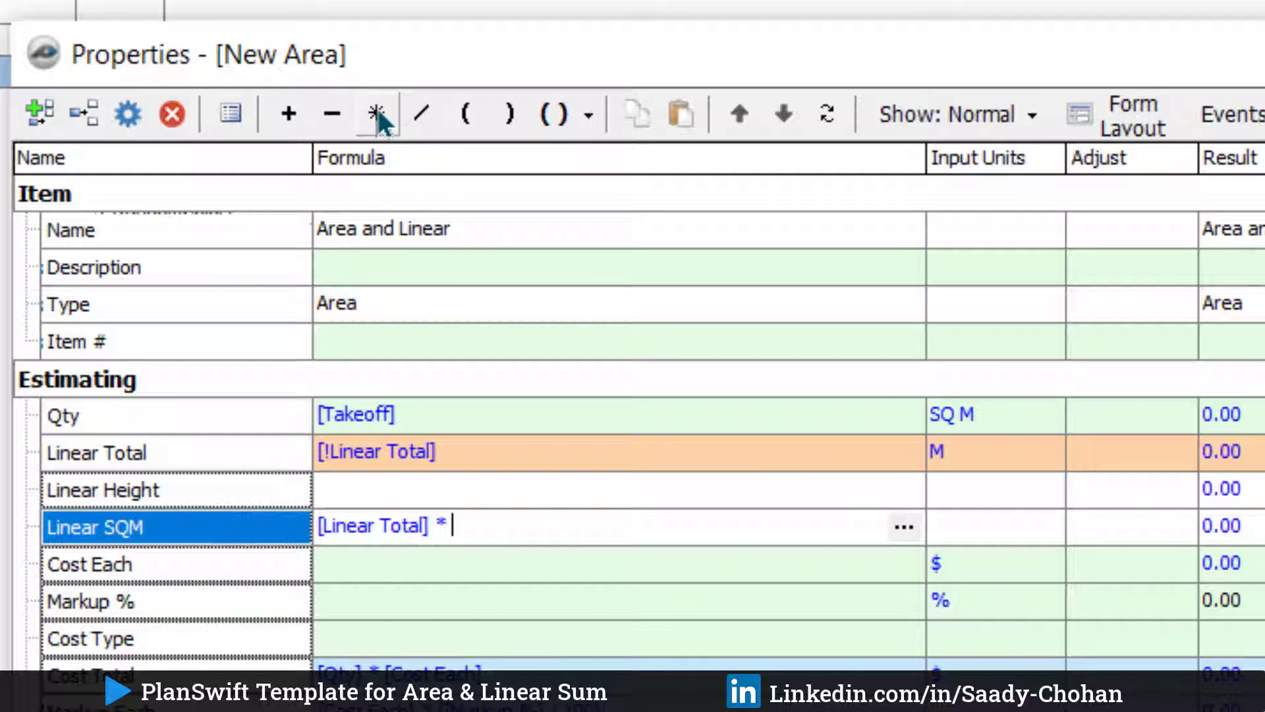
pyautogui.moveTo(130, 501); pyautogui.dragTo(537, 549)
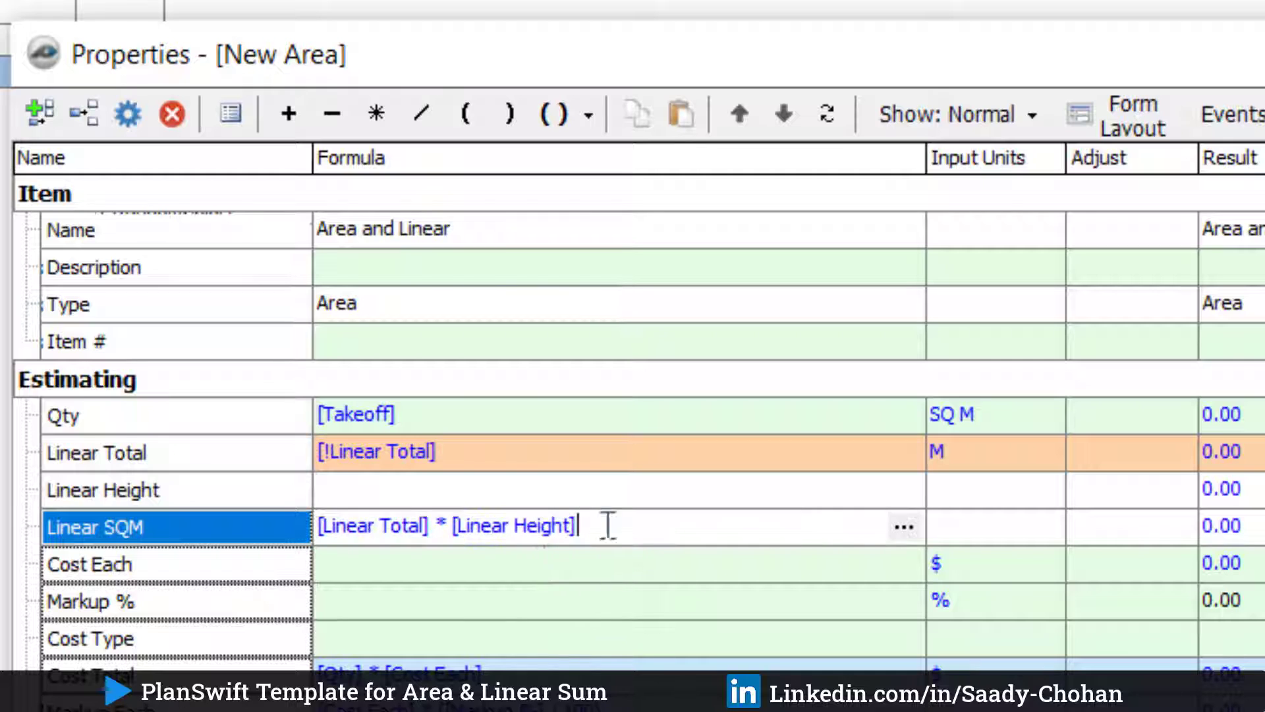
# - Change the Qty formula to [Takeoff] + [Linear SQM]
pyautogui.click(498, 414)
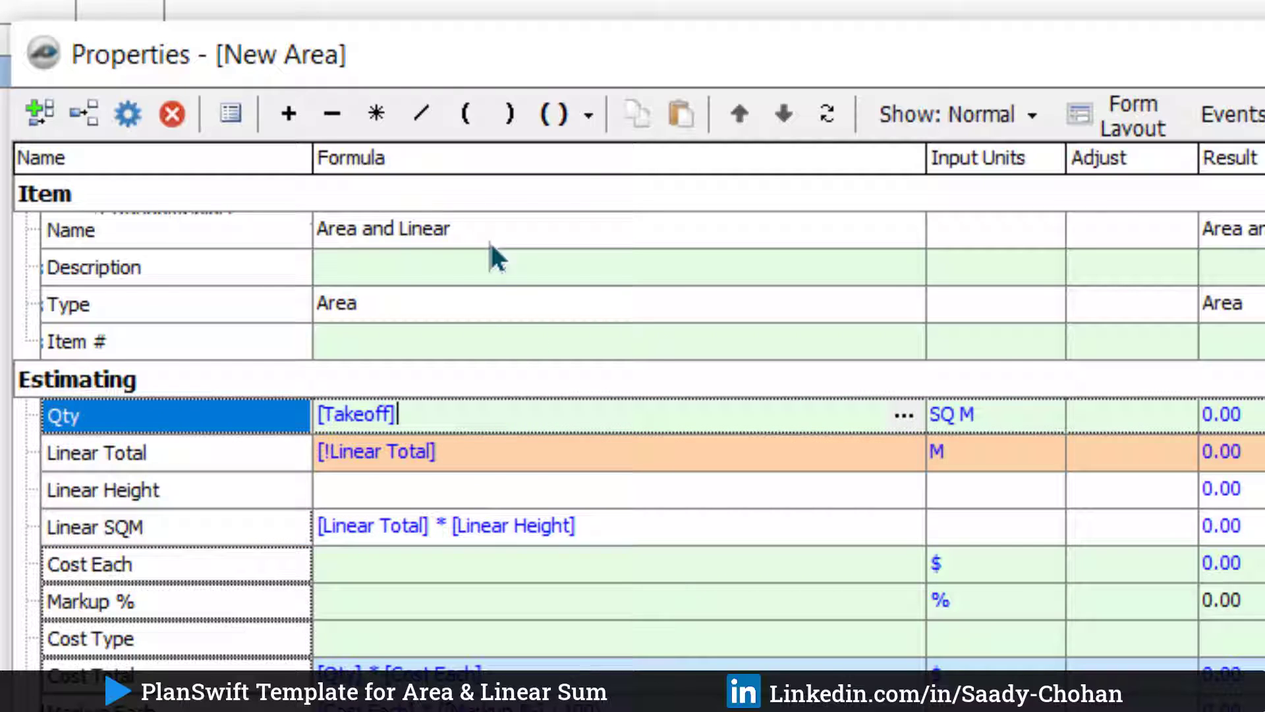
pyautogui.moveTo(121, 527); pyautogui.dragTo(521, 419)
pyautogui.click(641, 529)
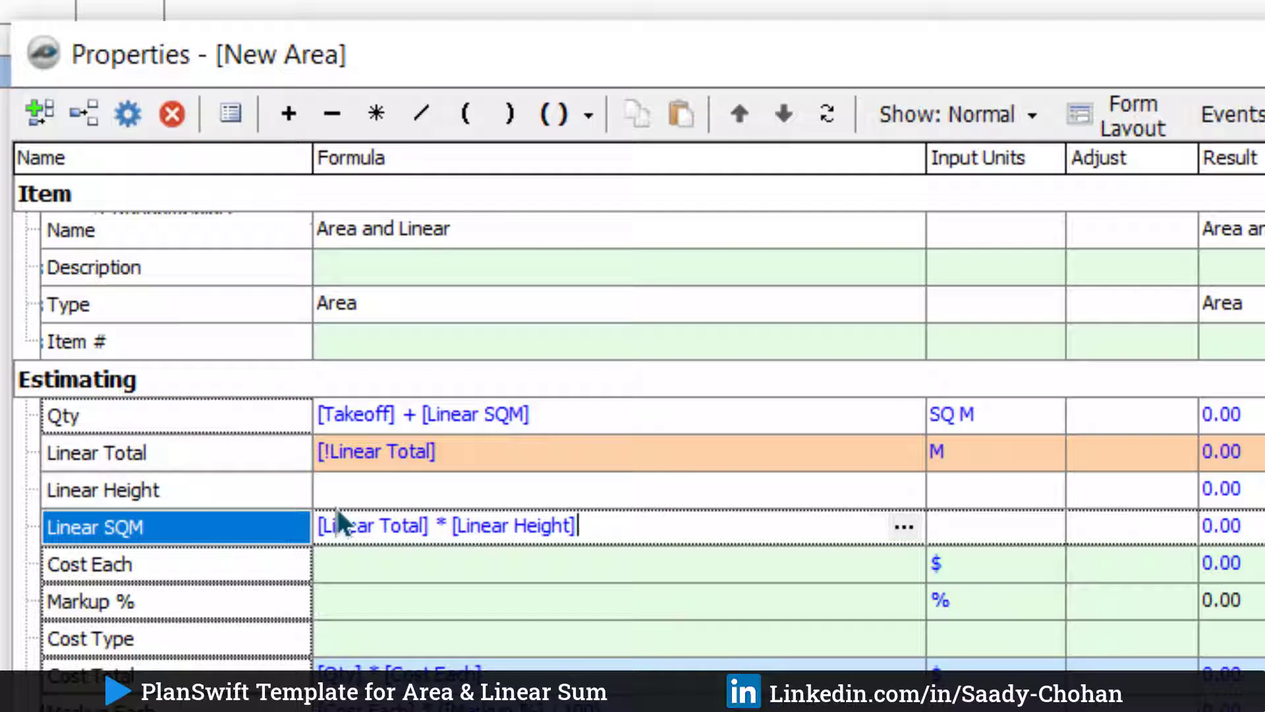
# - Set Linear SQM's input units to SQ M
pyautogui.click(1024, 523)
pyautogui.click(1042, 532)
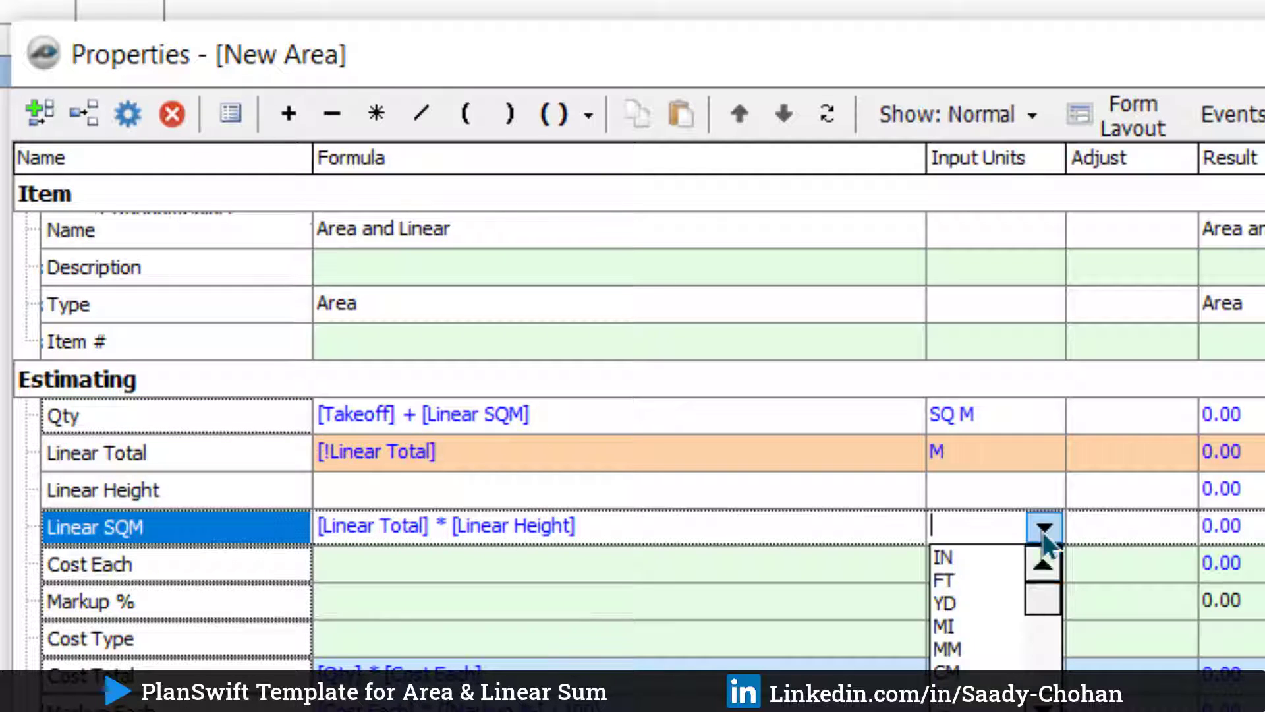
pyautogui.moveTo(1042, 595); pyautogui.dragTo(1050, 638)
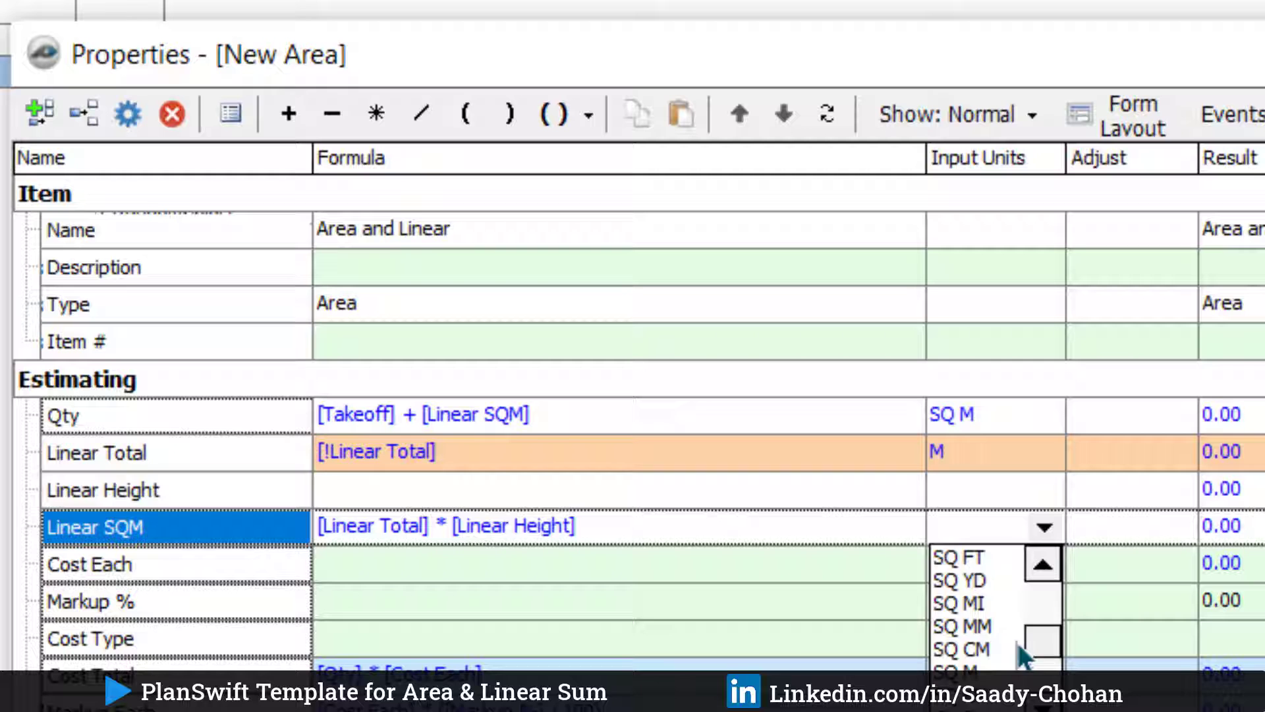
pyautogui.click(959, 672)
pyautogui.click(641, 488)
# - Set Linear Height's input units to M and show it on the template form
pyautogui.click(1034, 488)
pyautogui.click(1040, 490)
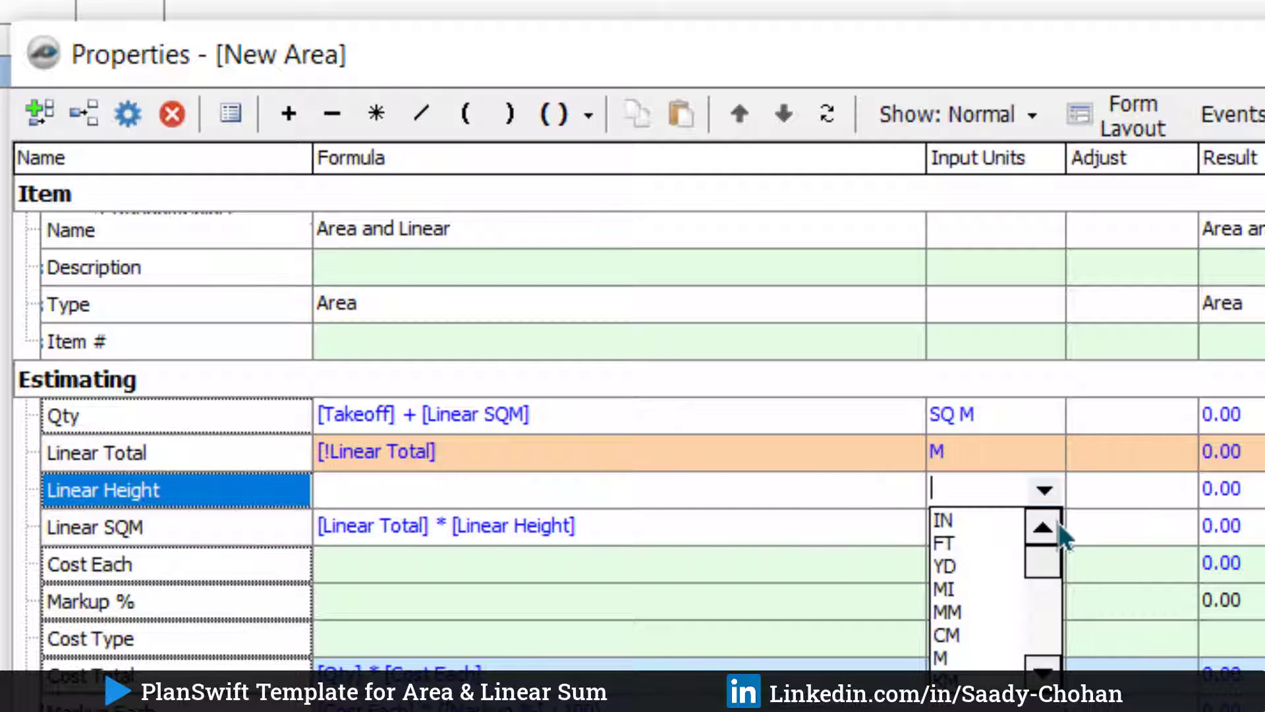
pyautogui.click(942, 655)
pyautogui.click(338, 488)
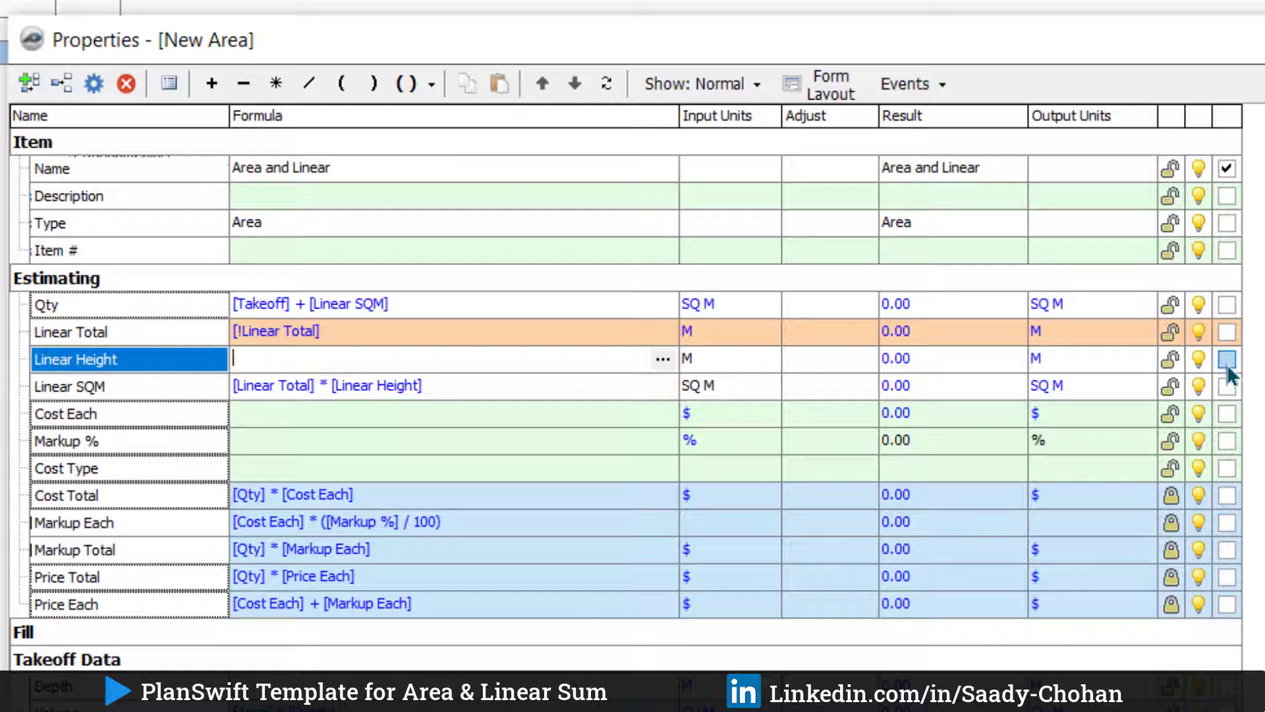
pyautogui.click(1226, 361)
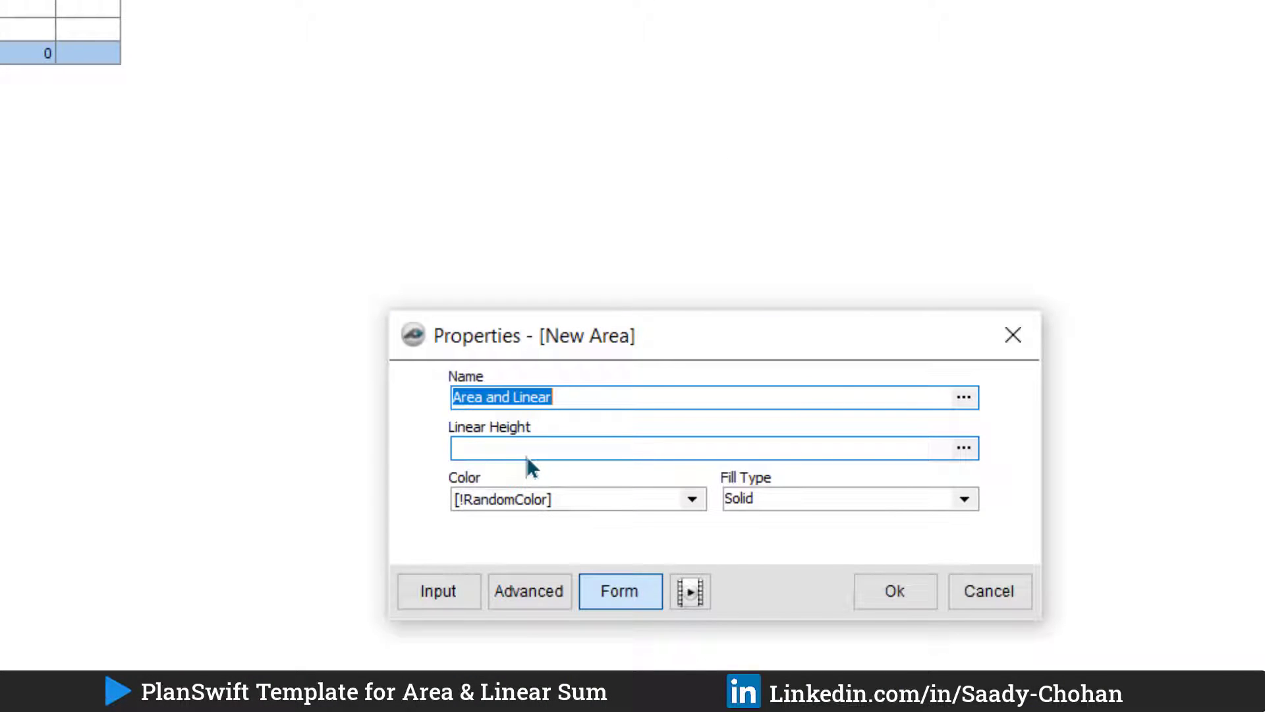
pyautogui.click(537, 591)
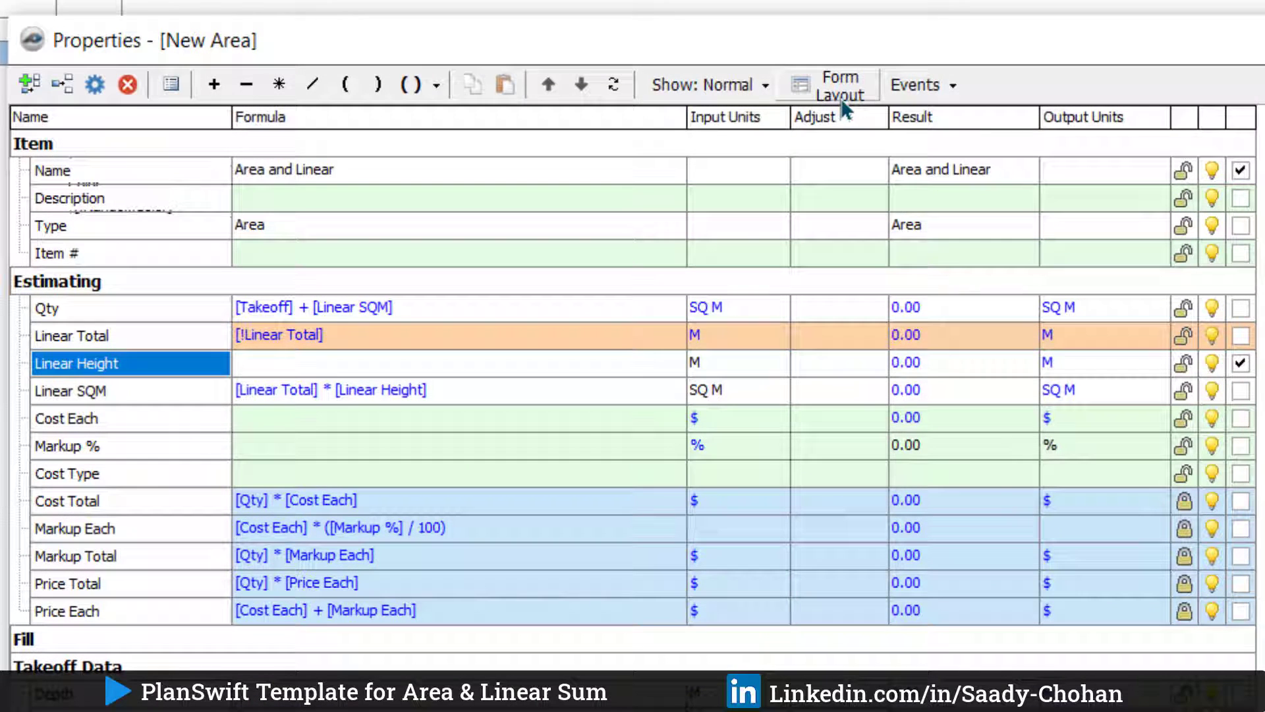
# - Enable Show Units for Linear Height in Form Layout and check the form shows M beside it
pyautogui.click(846, 105)
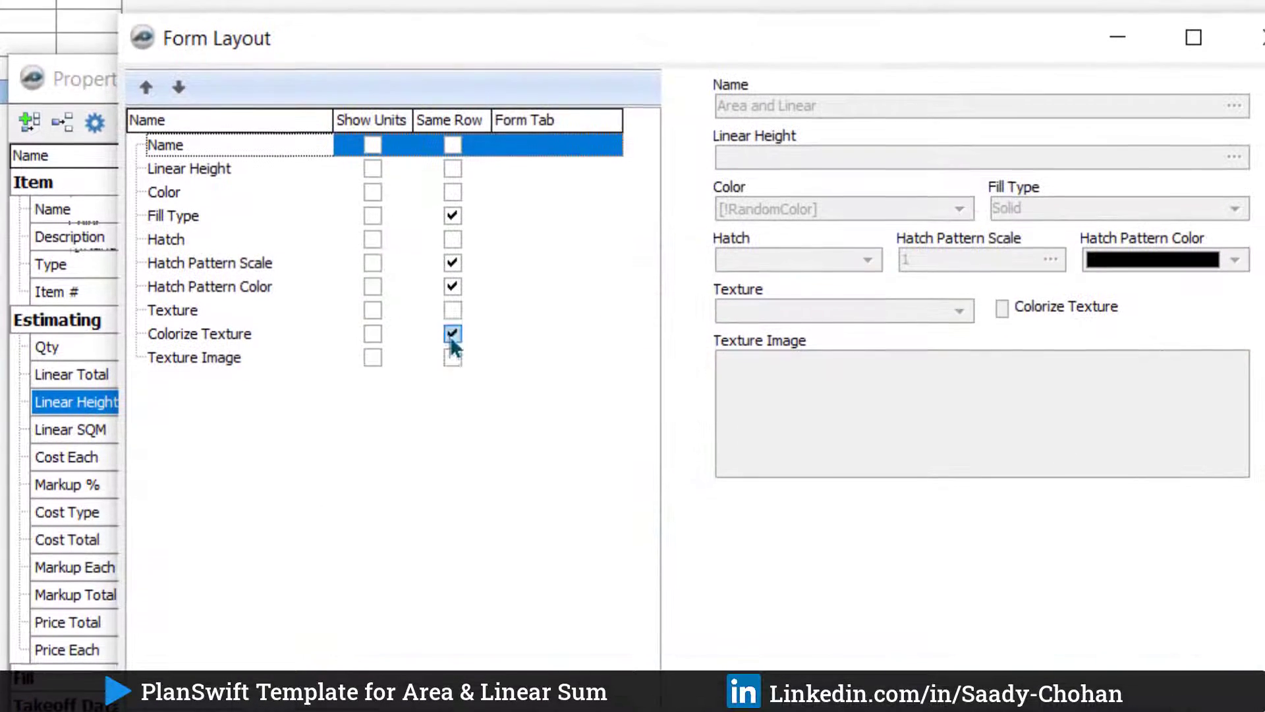
pyautogui.click(175, 176)
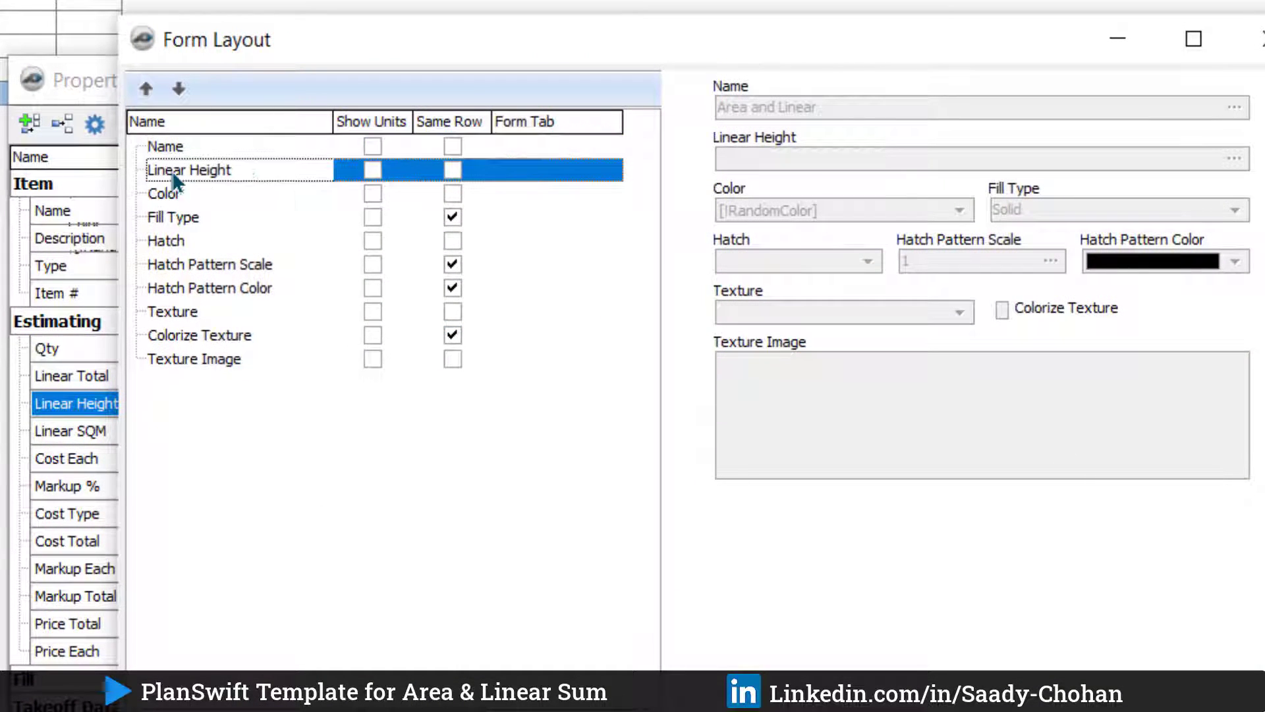
pyautogui.click(372, 170)
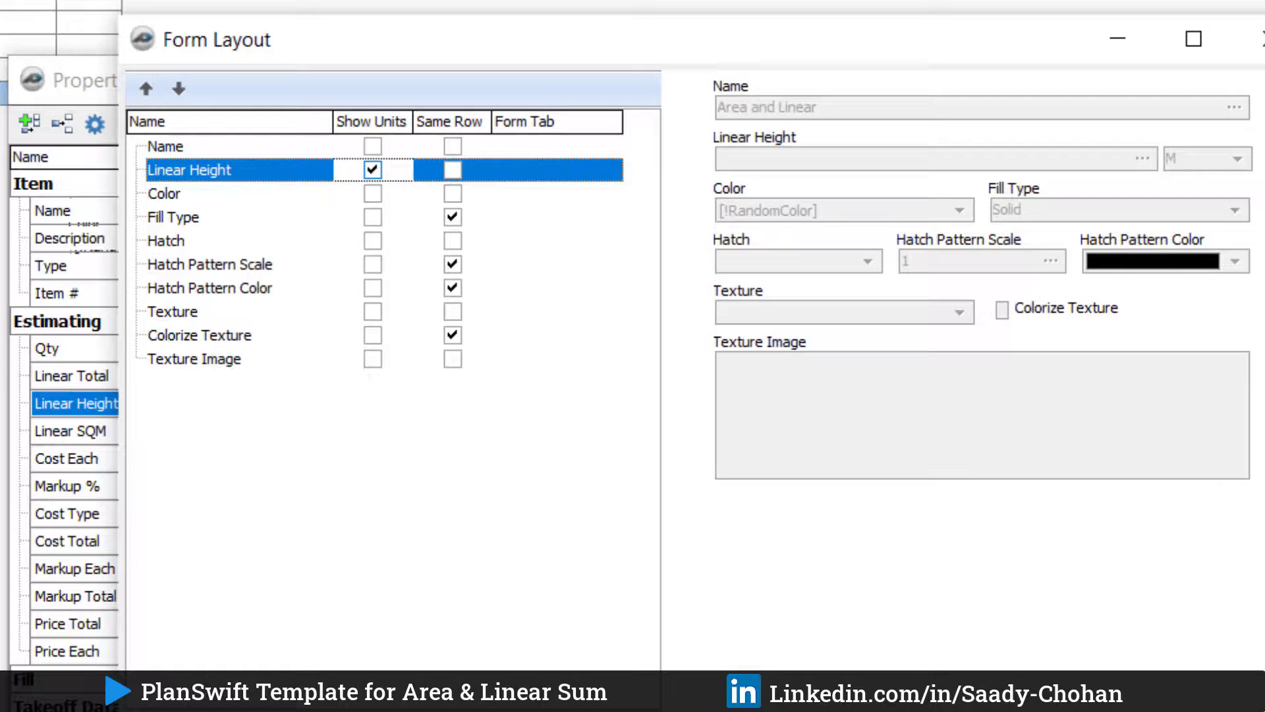
pyautogui.press('Return')
pyautogui.click(285, 653)
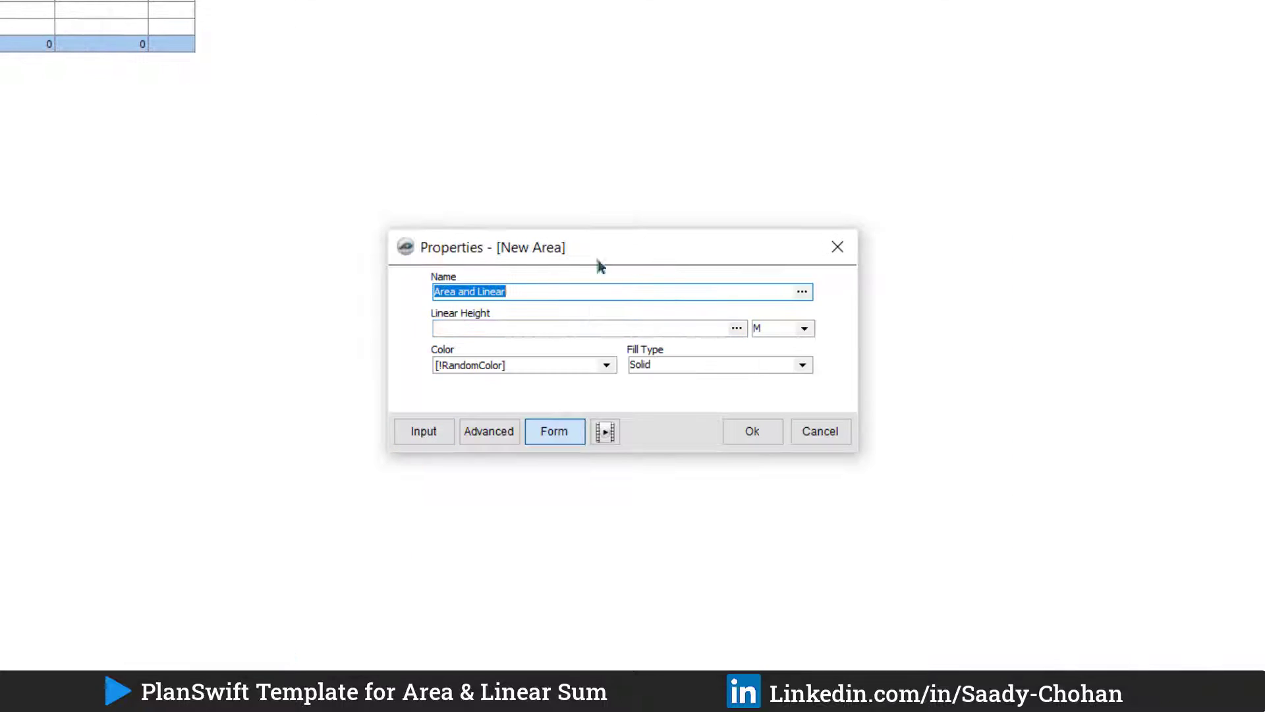
pyautogui.click(553, 324)
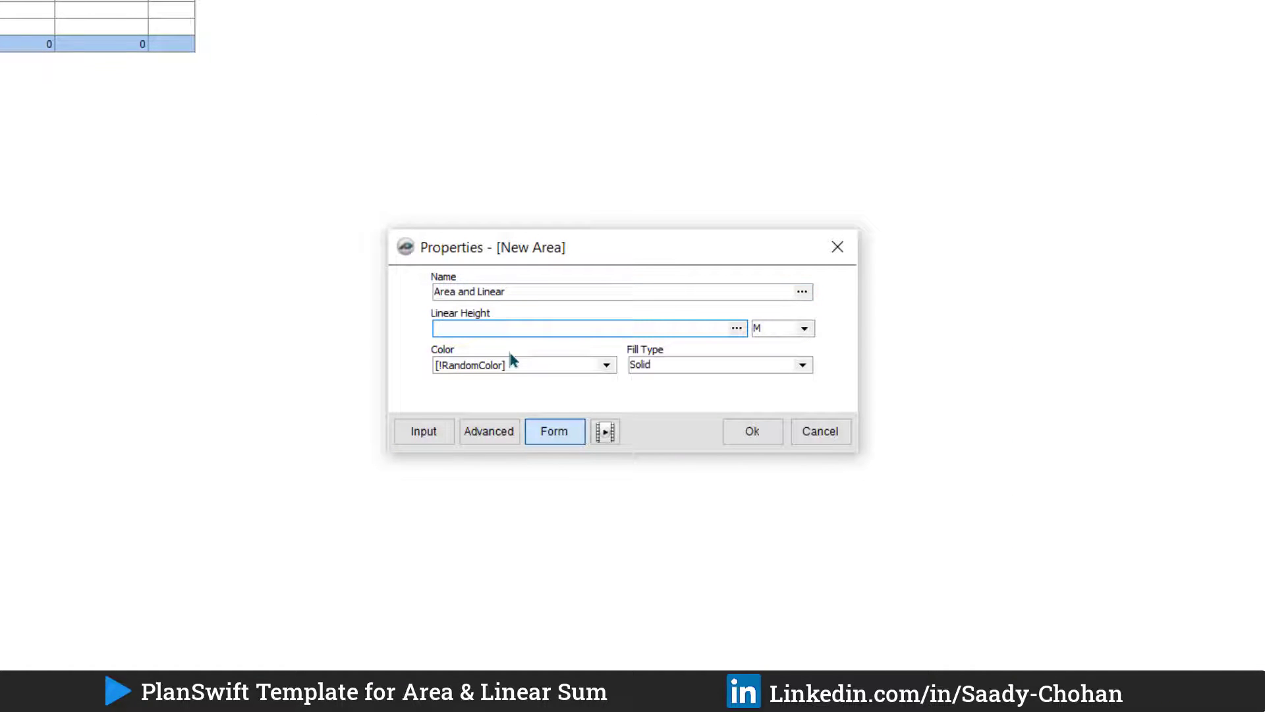
pyautogui.click(489, 431)
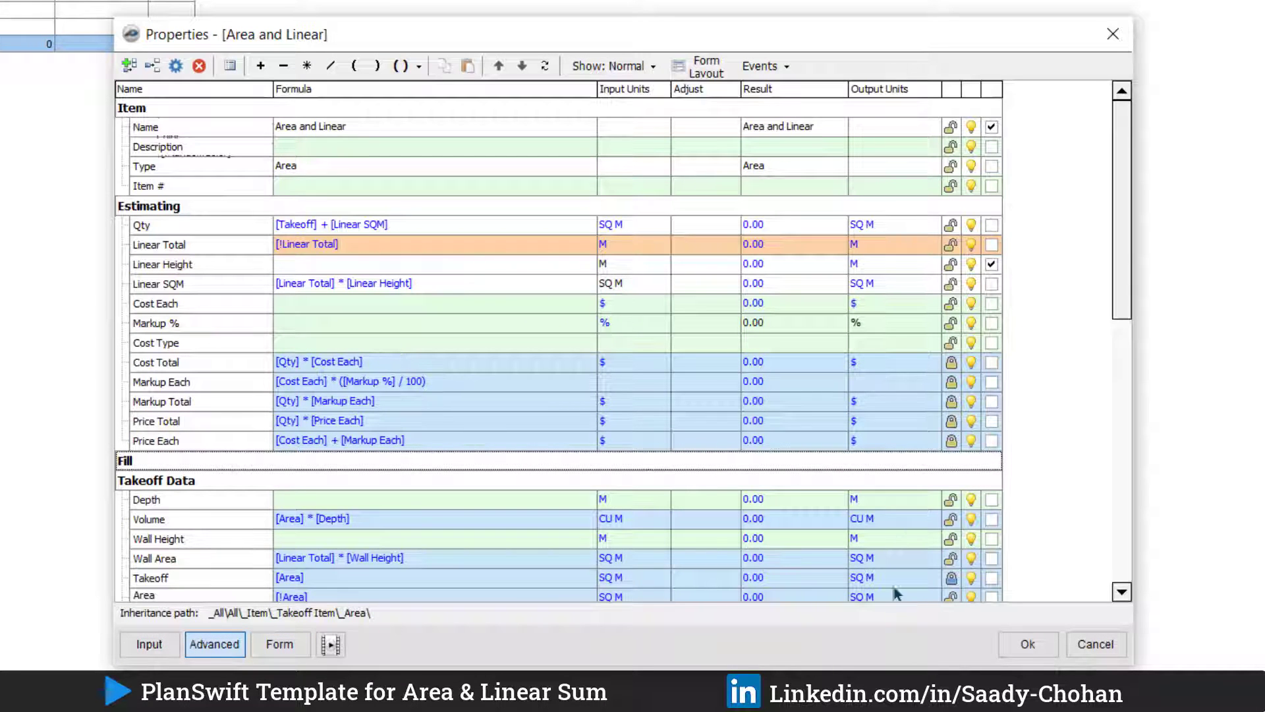
# - Save the template properties, return to the plan, and list the Saady templates with SAADY collapsed
pyautogui.click(1028, 644)
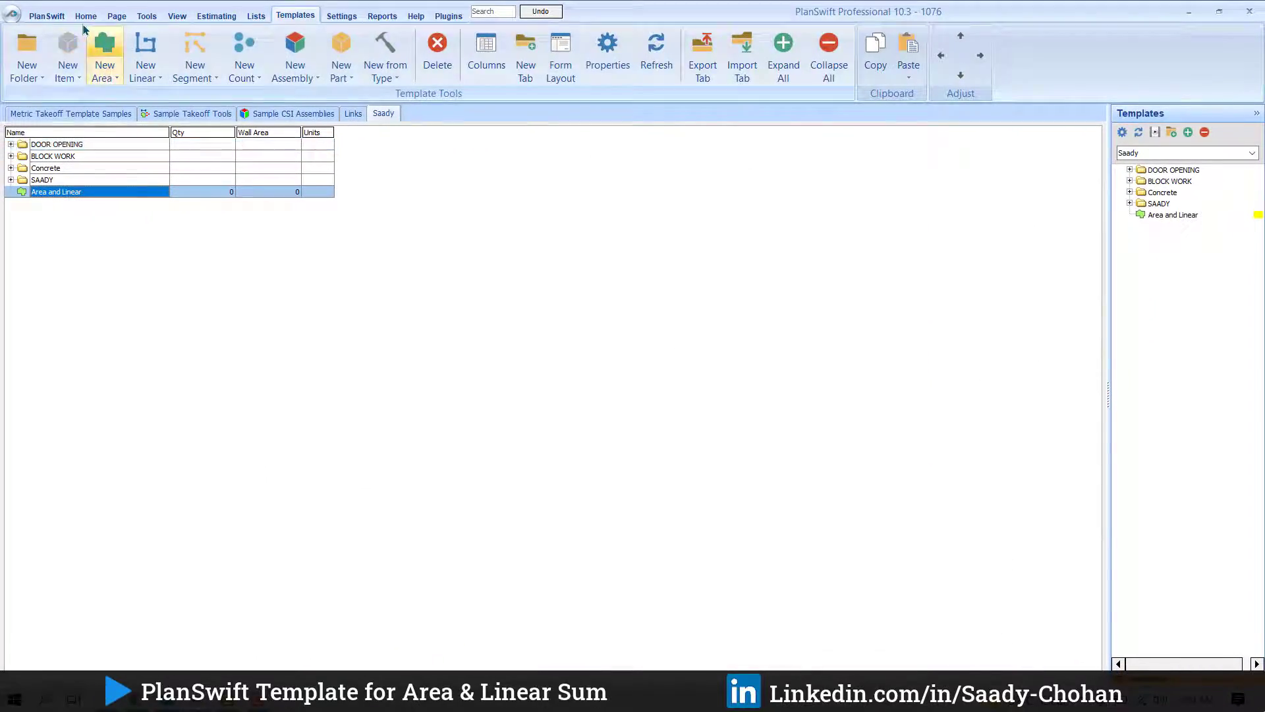
pyautogui.click(85, 15)
pyautogui.click(1250, 132)
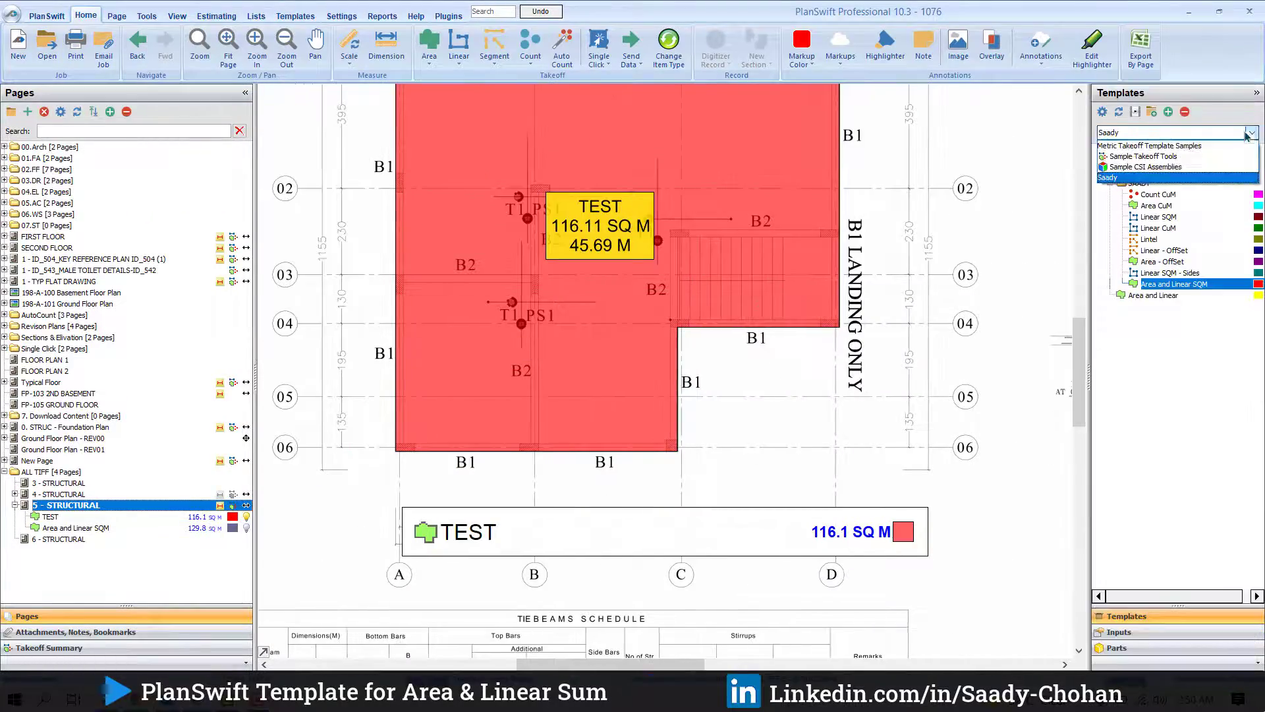
pyautogui.click(1195, 177)
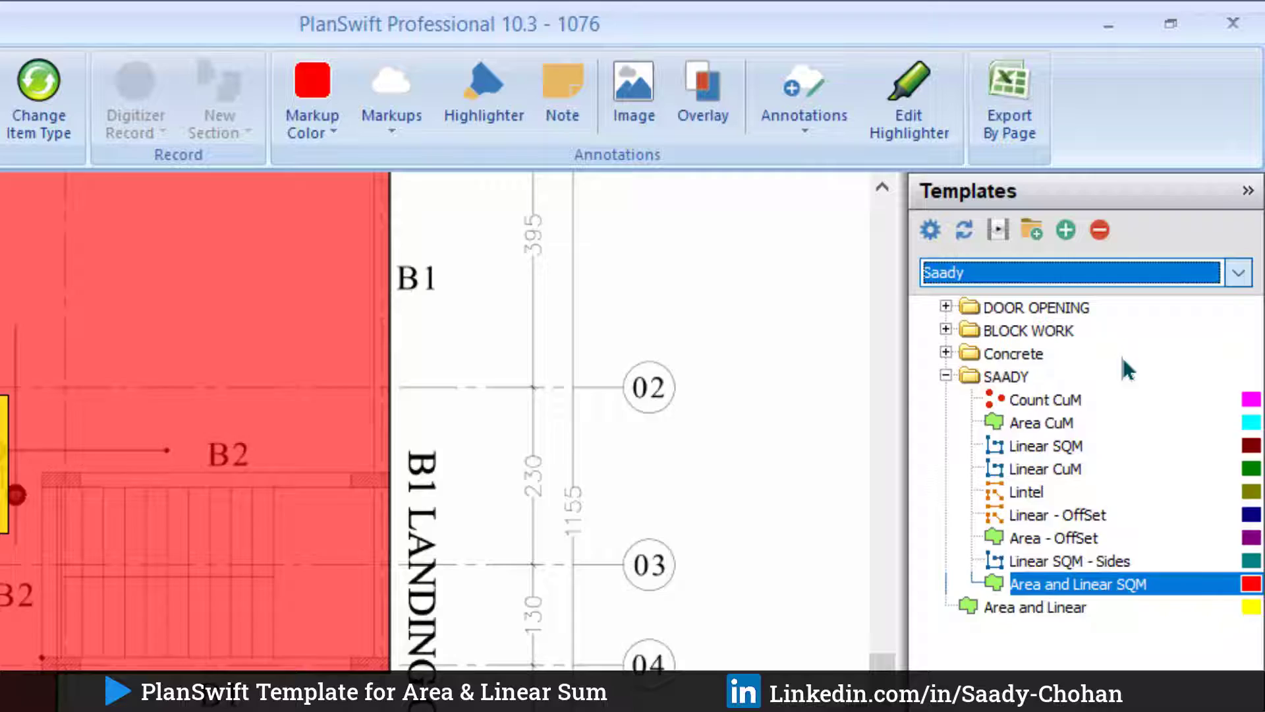
pyautogui.doubleClick(1128, 376)
pyautogui.click(1220, 398)
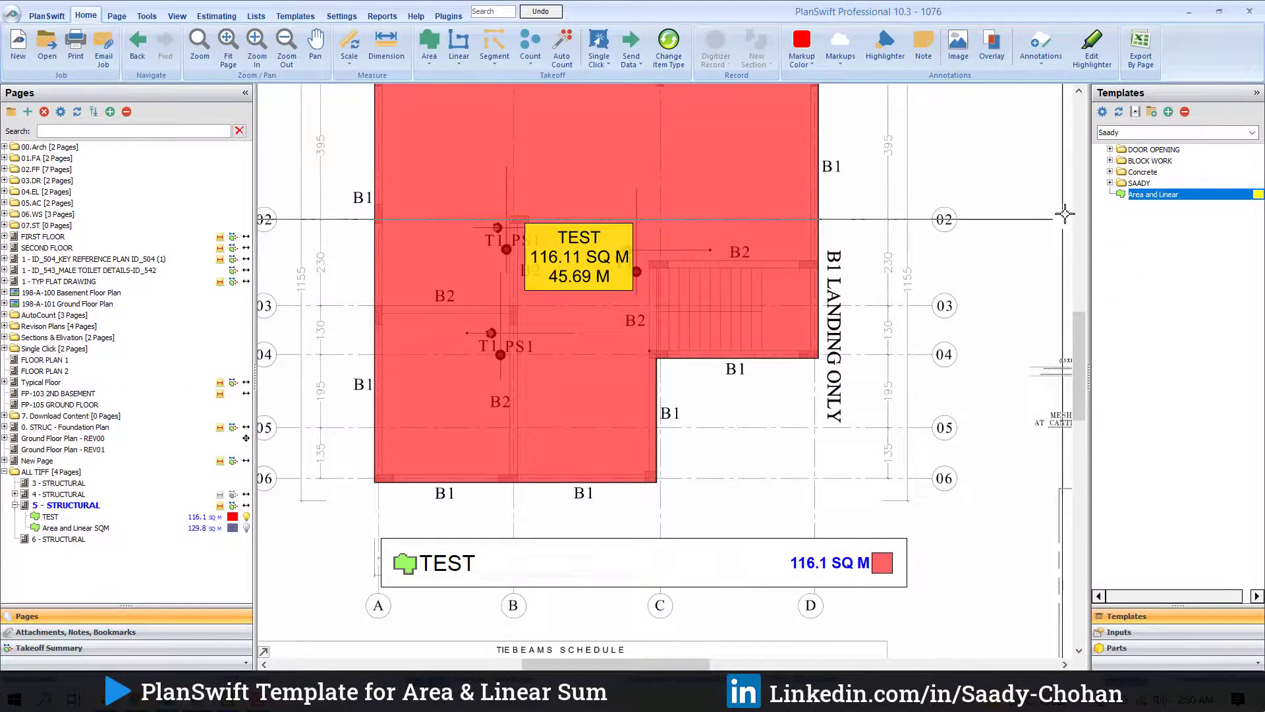
# - Start an Area and Linear takeoff named 'SLAB Shuttering' with Linear Height 0.25
pyautogui.doubleClick(1099, 196)
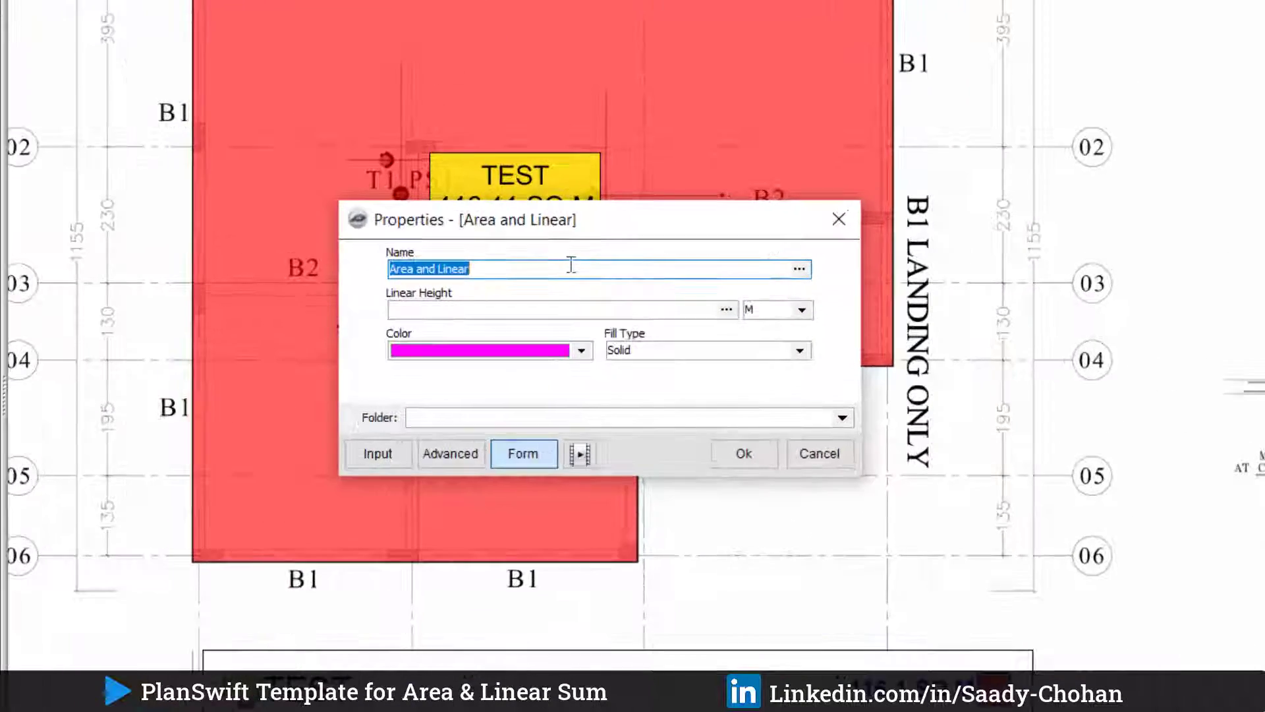
pyautogui.write('SLAB Shuttering')
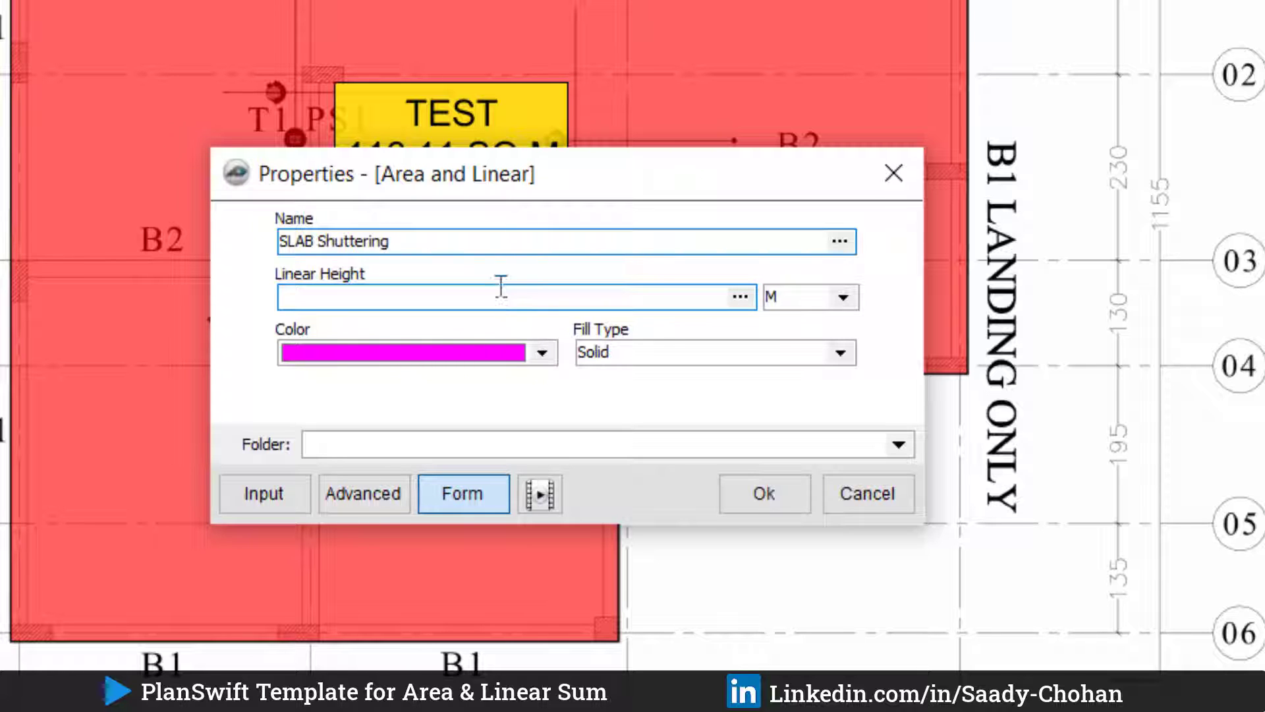
pyautogui.click(502, 288)
pyautogui.write('0.2')
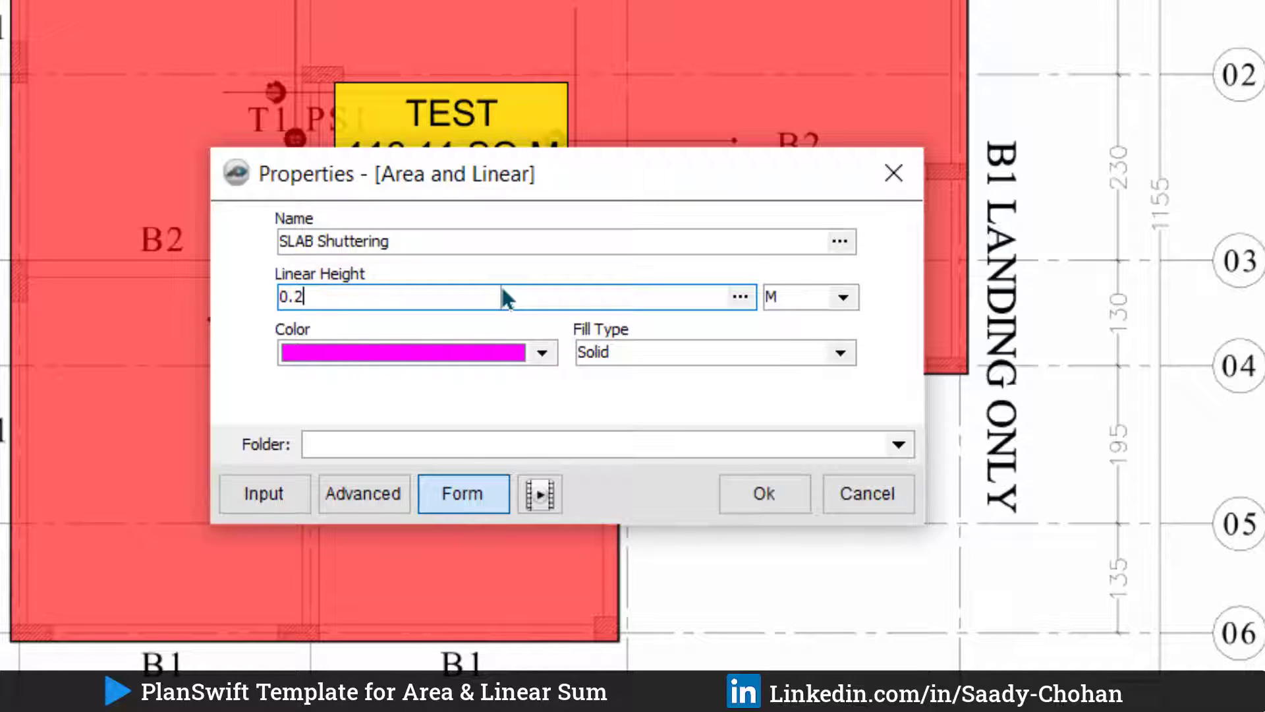
pyautogui.write('5')
pyautogui.click(755, 494)
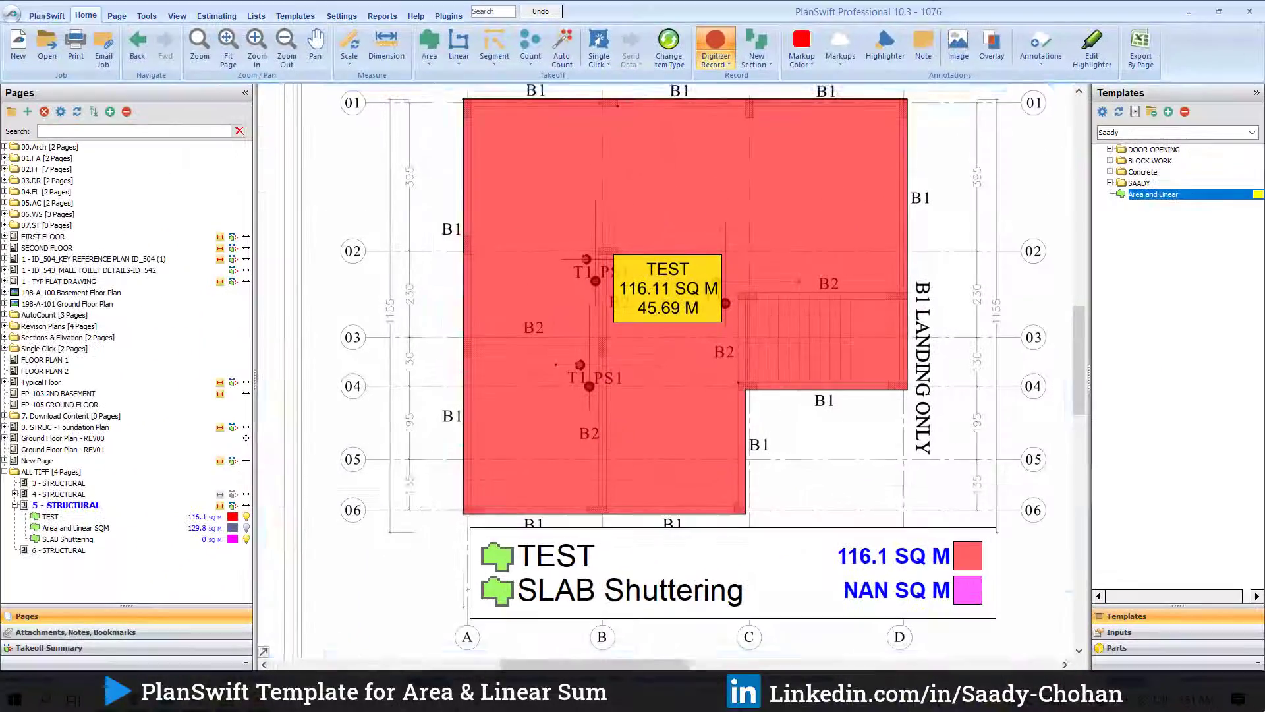
# - Trace the L-shaped slab outline through its six corners, totalling 127.5 SQ M
pyautogui.click(463, 513)
pyautogui.click(464, 100)
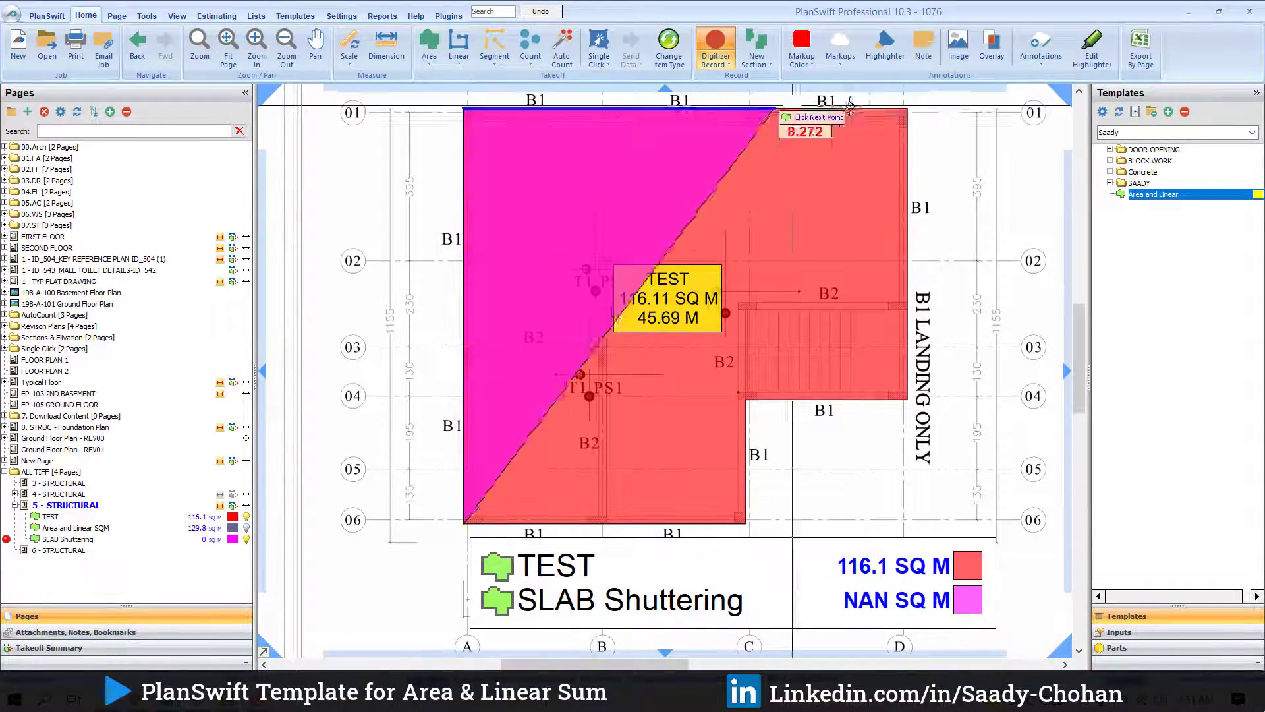
pyautogui.click(907, 108)
pyautogui.click(907, 399)
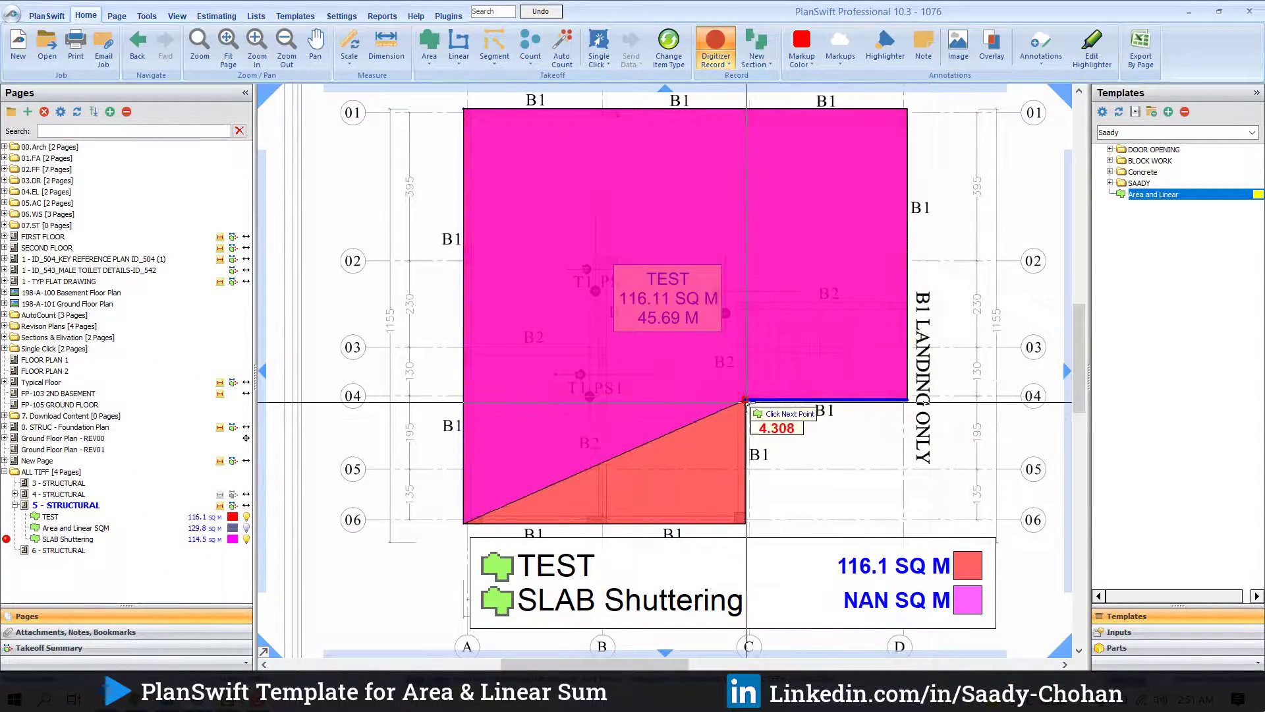
pyautogui.click(745, 399)
pyautogui.click(745, 522)
pyautogui.rightClick(745, 523)
pyautogui.press('Escape')
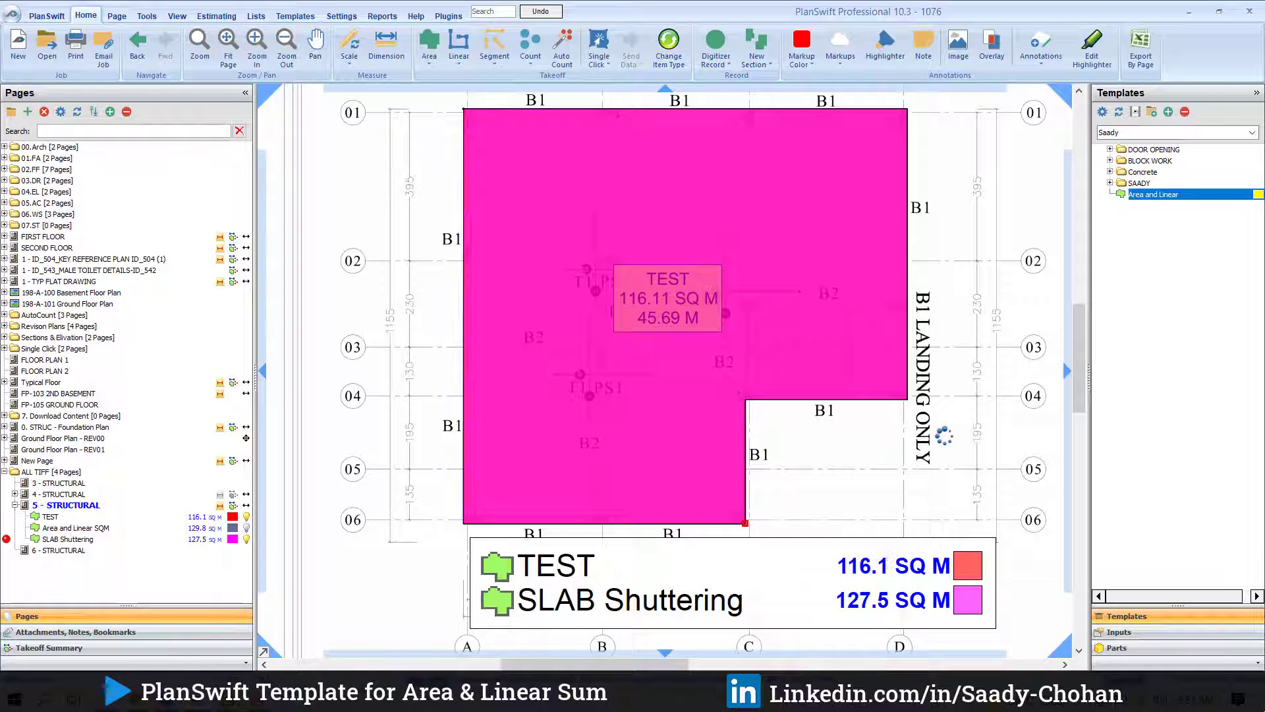
# - Pan the plan sideways to bring the SLAB Shuttering and TEST takeoff areas into view
pyautogui.hscroll(2, 664, 476)
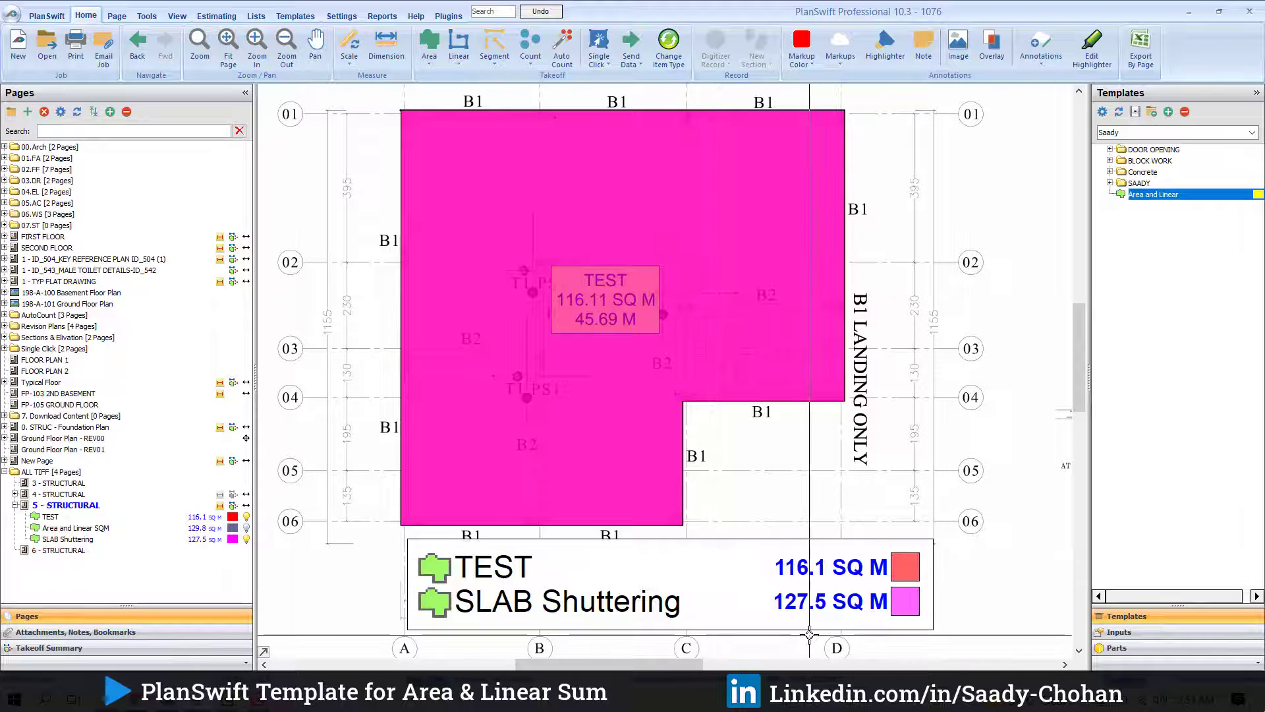